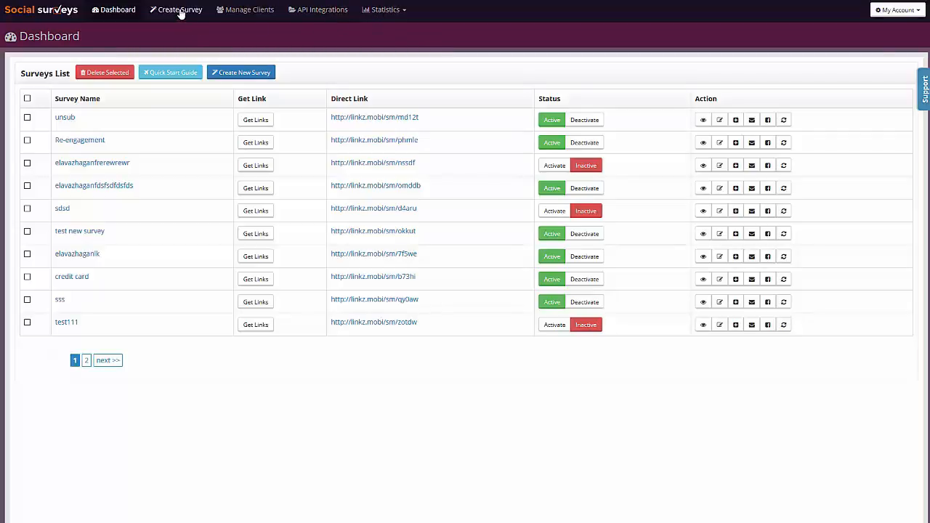
# Create a new survey named with the presenter's first name followed by "live demo", without choosing questions from the bank.
pyautogui.click(238, 74)
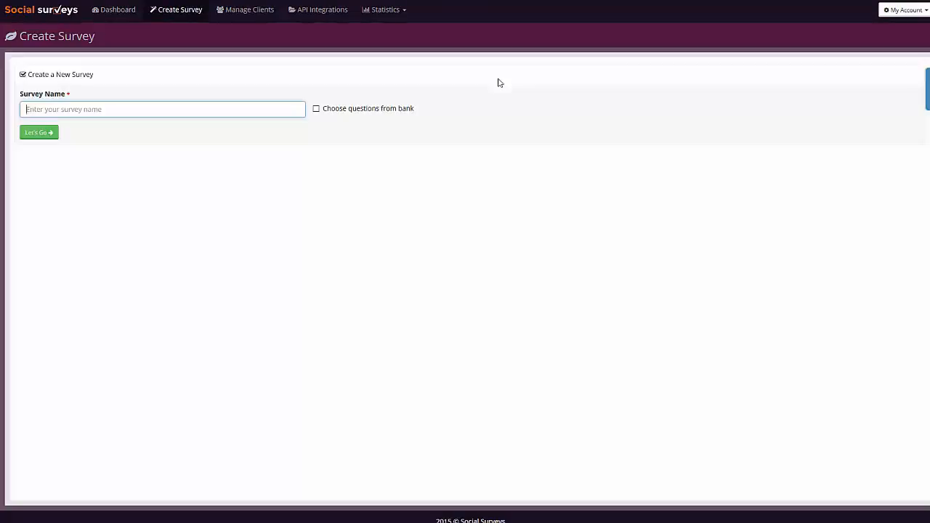
pyautogui.click(102, 108)
pyautogui.write('marti')
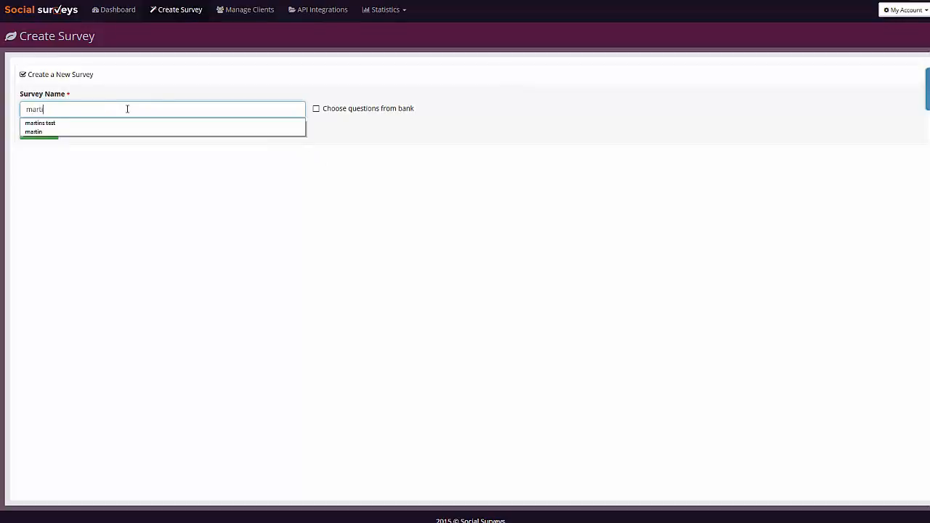
pyautogui.write('ns live demo')
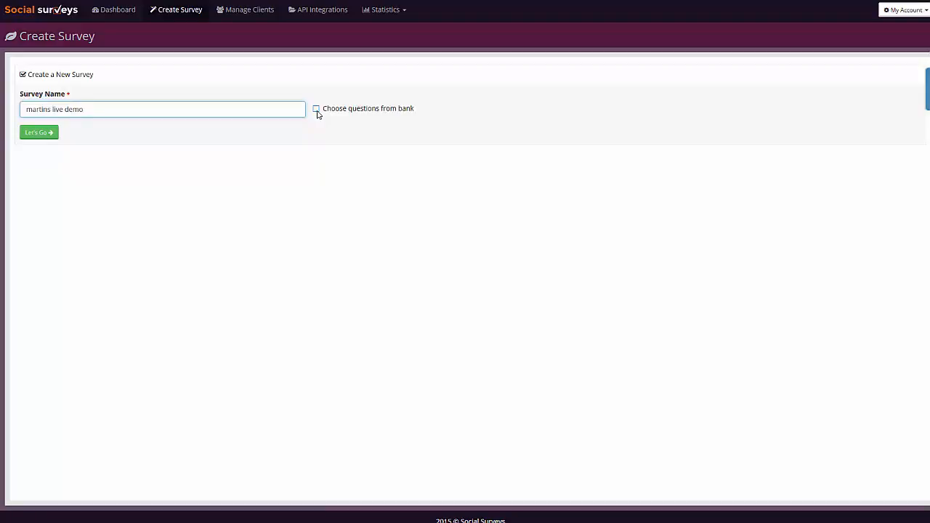
pyautogui.click(41, 135)
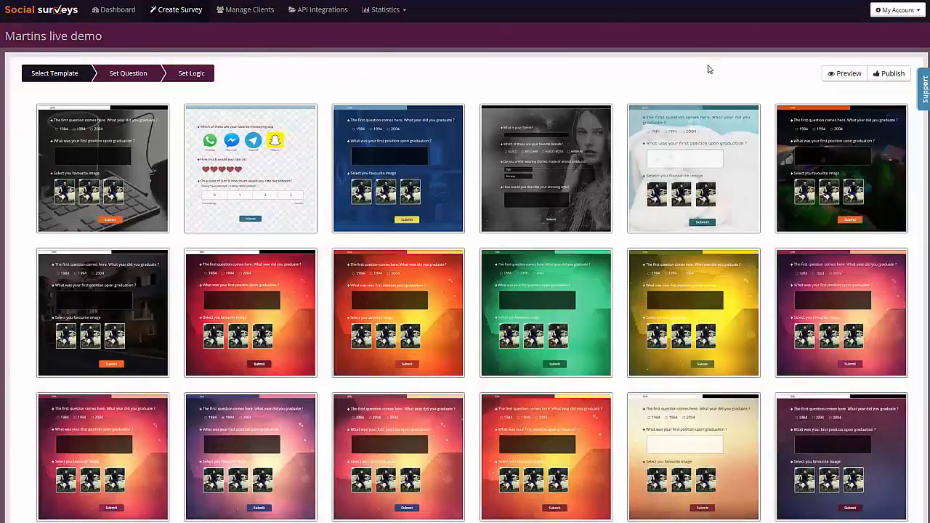
# Look through the survey templates and choose the red one, second in the second row.
pyautogui.scroll(-2, 609, 59)
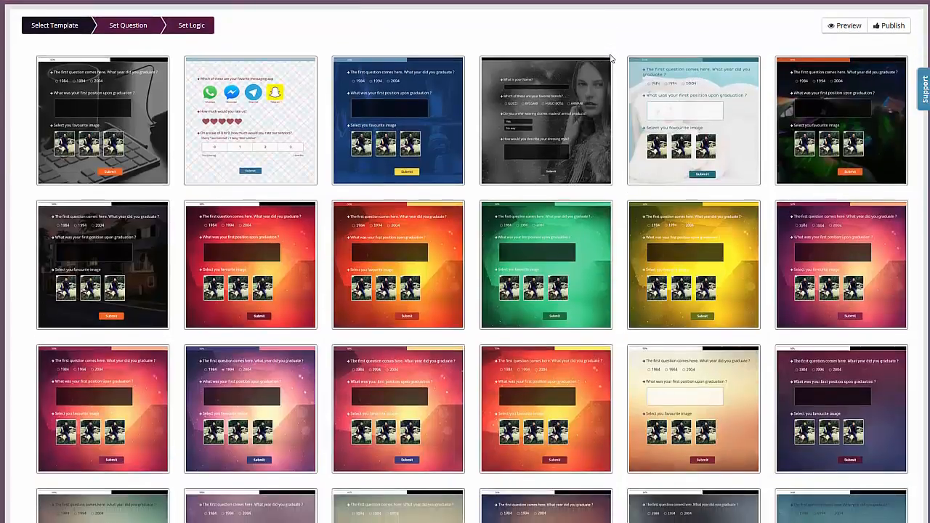
pyautogui.scroll(-5, 610, 58)
pyautogui.scroll(5, 610, 73)
pyautogui.scroll(-5, 607, 86)
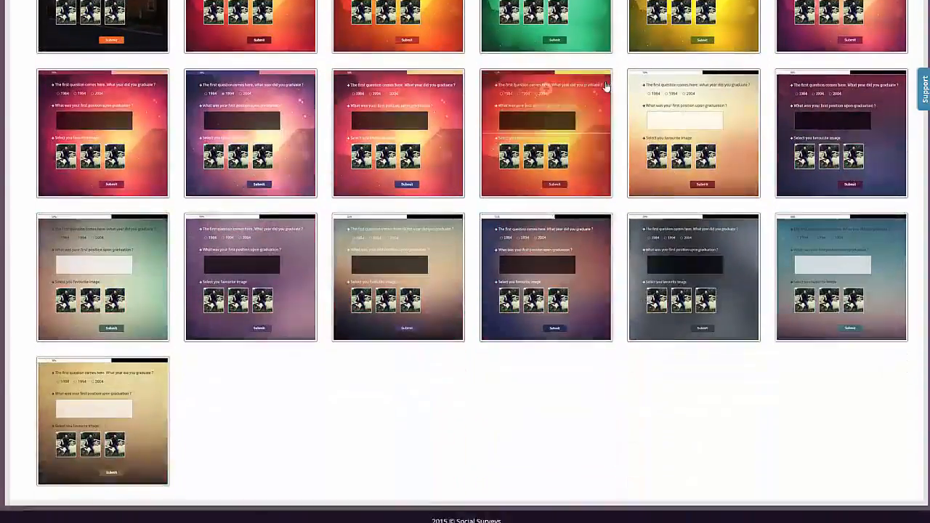
pyautogui.scroll(5, 607, 86)
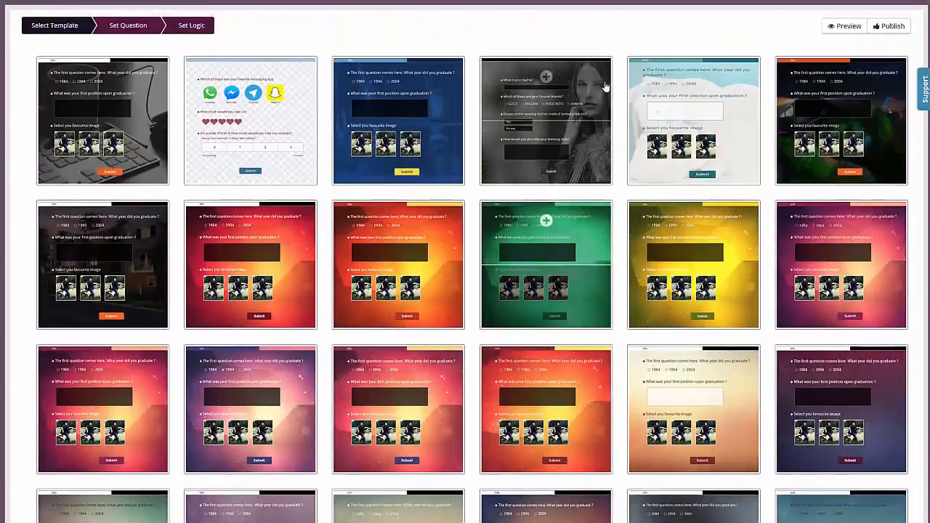
pyautogui.click(270, 254)
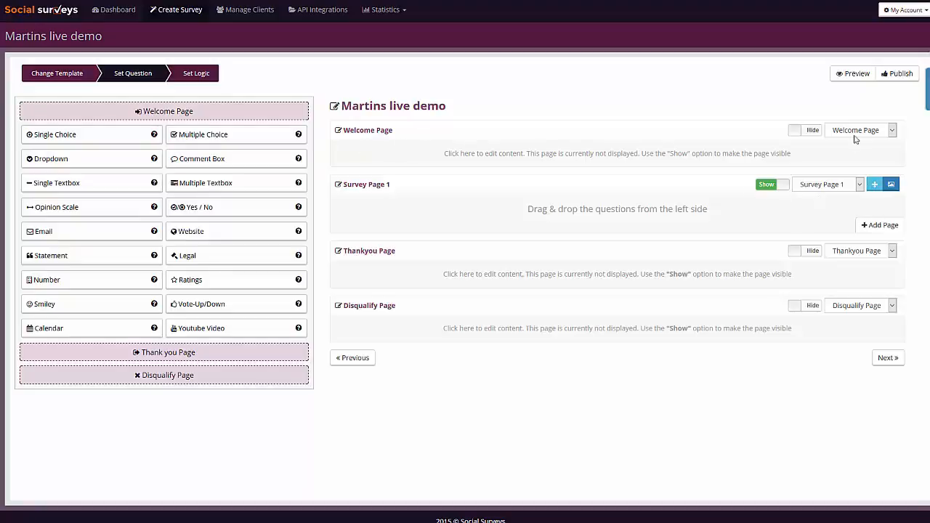
# Set the Welcome Page to Show and open its content for editing.
pyautogui.click(815, 130)
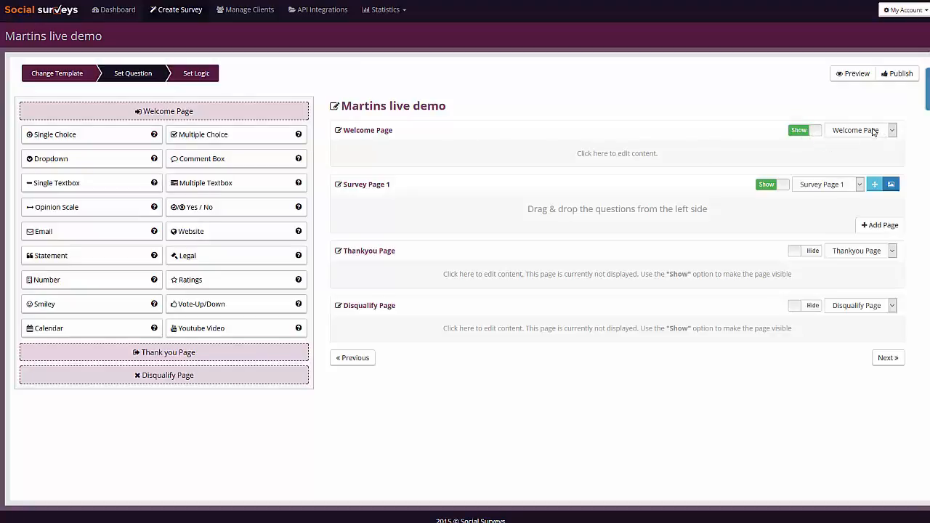
pyautogui.click(875, 132)
pyautogui.click(738, 118)
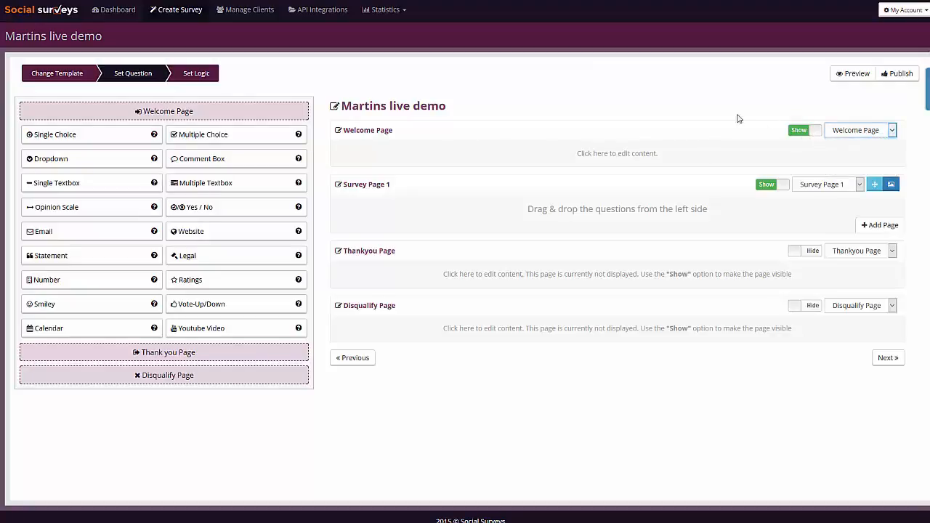
pyautogui.click(623, 151)
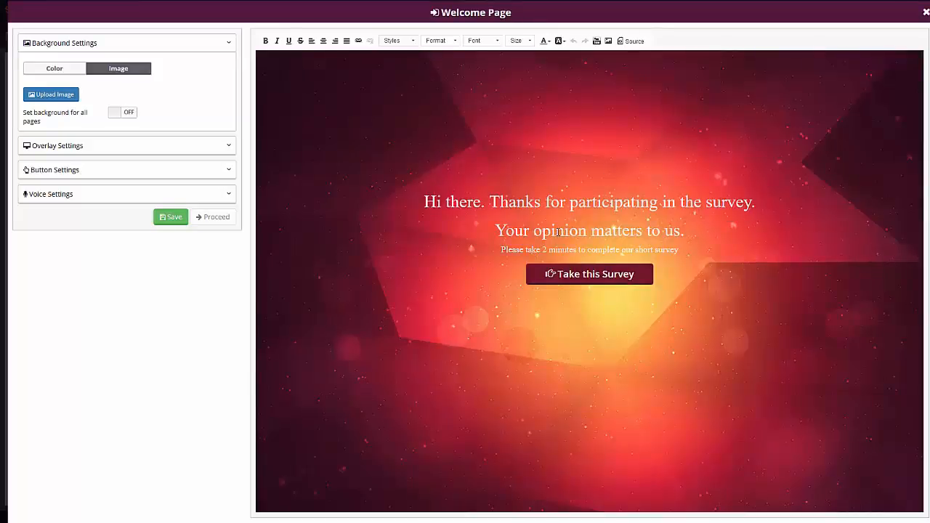
# Change the welcome greeting to "Hello there" and put "Thanks for participating in the survey." on its own line.
pyautogui.click(615, 203)
pyautogui.moveTo(484, 202); pyautogui.dragTo(424, 202)
pyautogui.write('Hel')
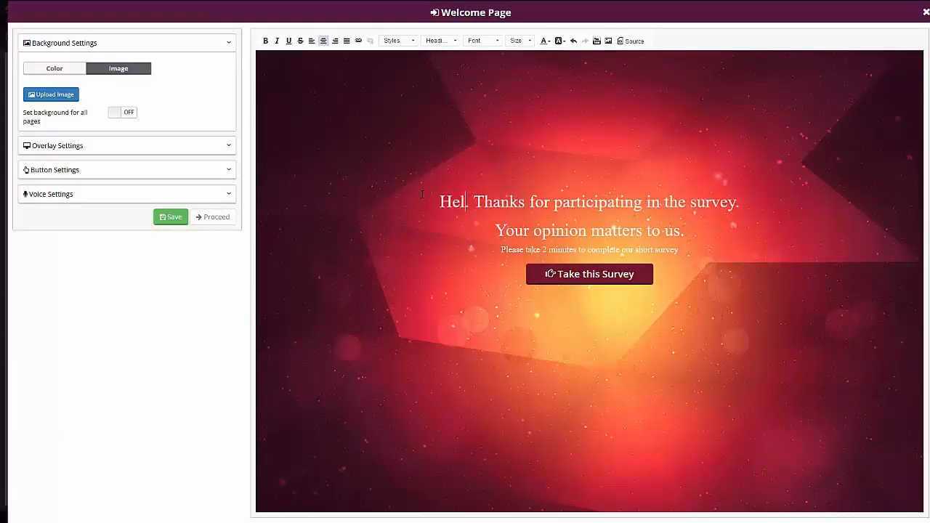
pyautogui.write('lo there')
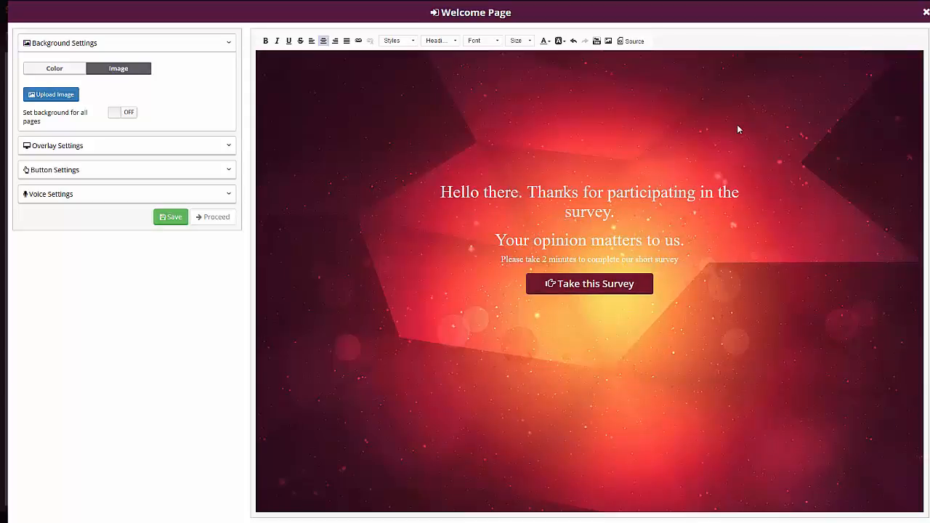
pyautogui.hotkey('shift', 'Return')
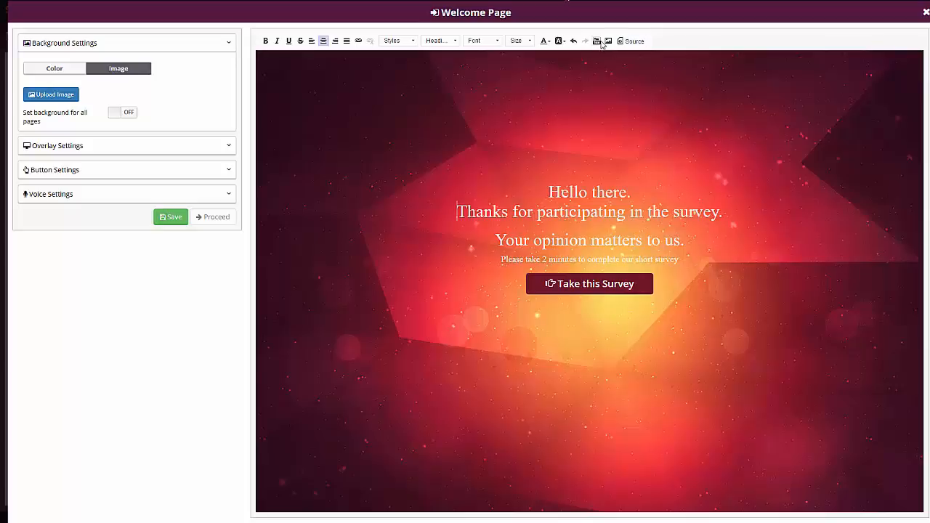
# Inspect the welcome text's HTML source and try the background overlay, switching it on and back off.
pyautogui.click(624, 43)
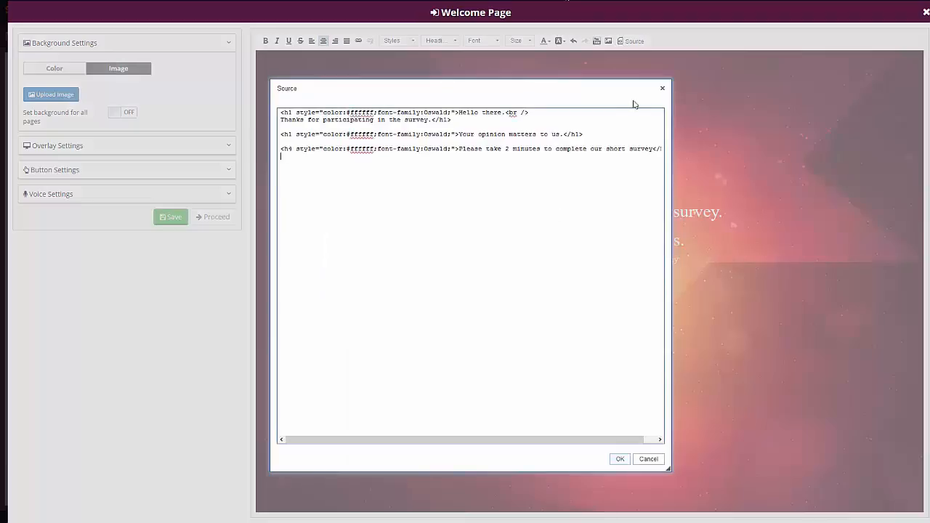
pyautogui.click(663, 89)
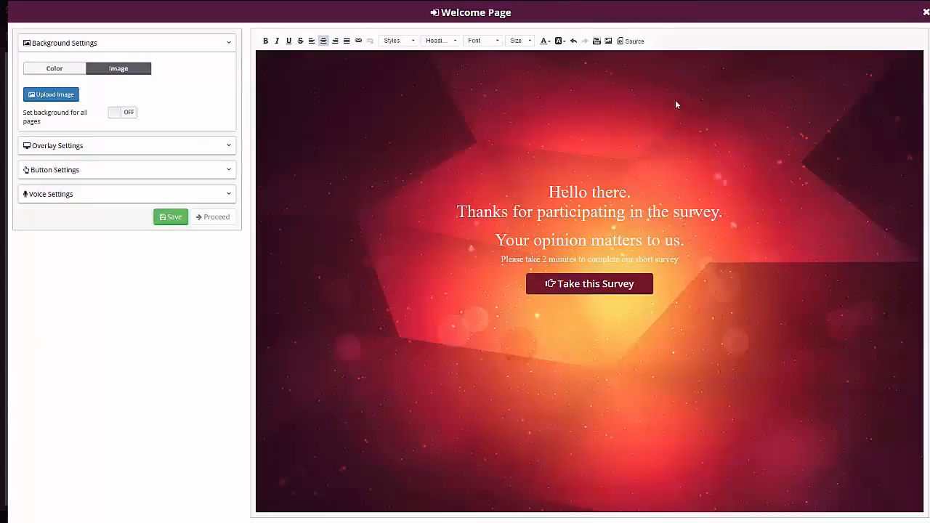
pyautogui.click(70, 72)
pyautogui.click(167, 150)
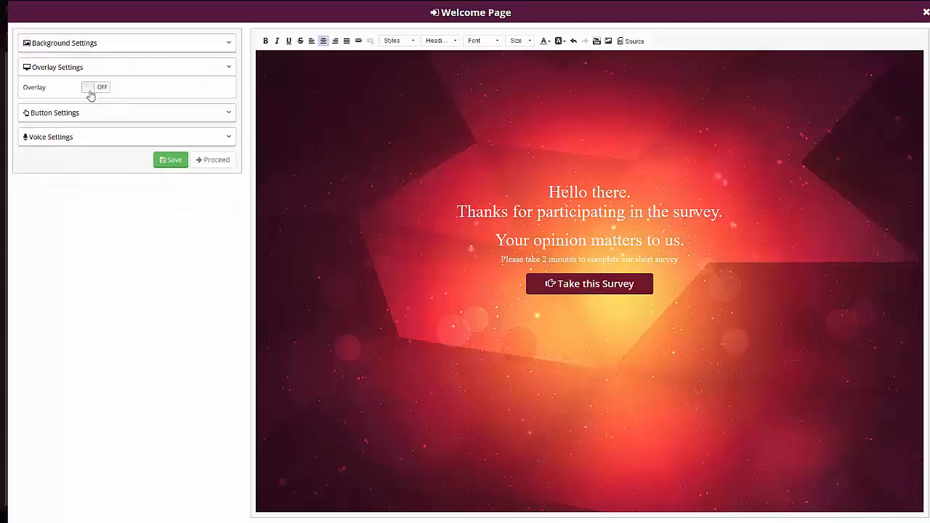
pyautogui.click(99, 88)
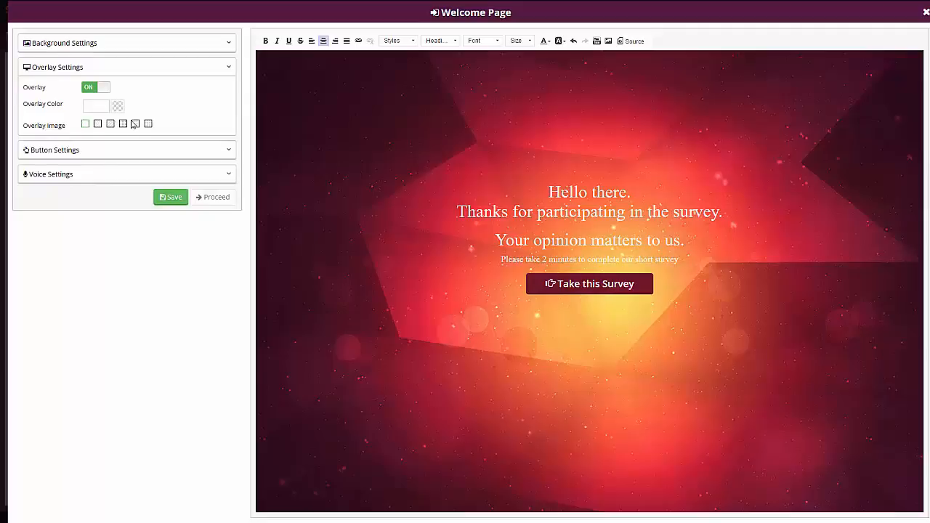
pyautogui.click(93, 89)
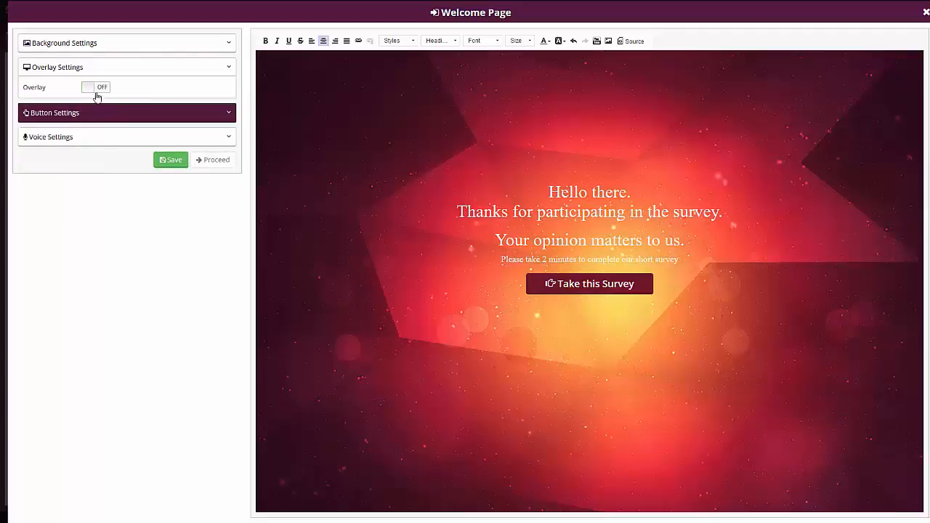
# Give the "Take this Survey" button an outlined heart icon placed to the right of its text.
pyautogui.click(84, 115)
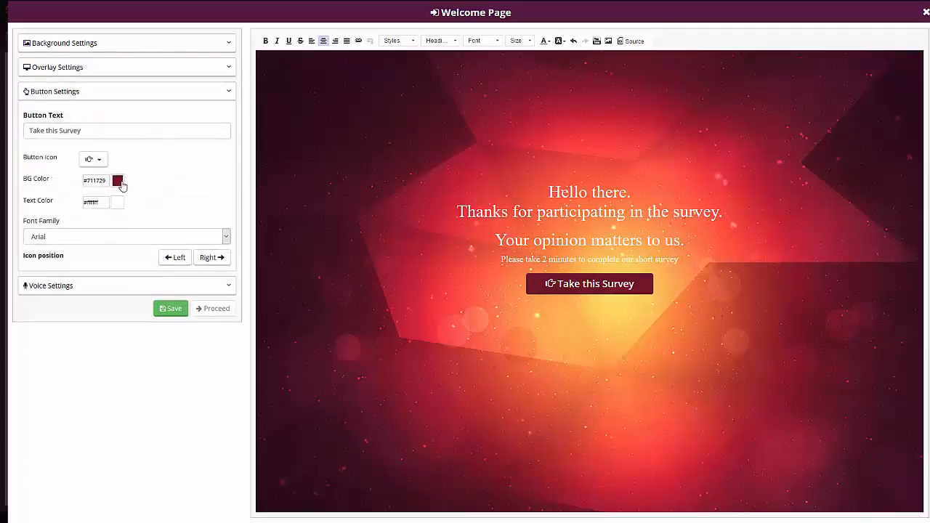
pyautogui.click(89, 159)
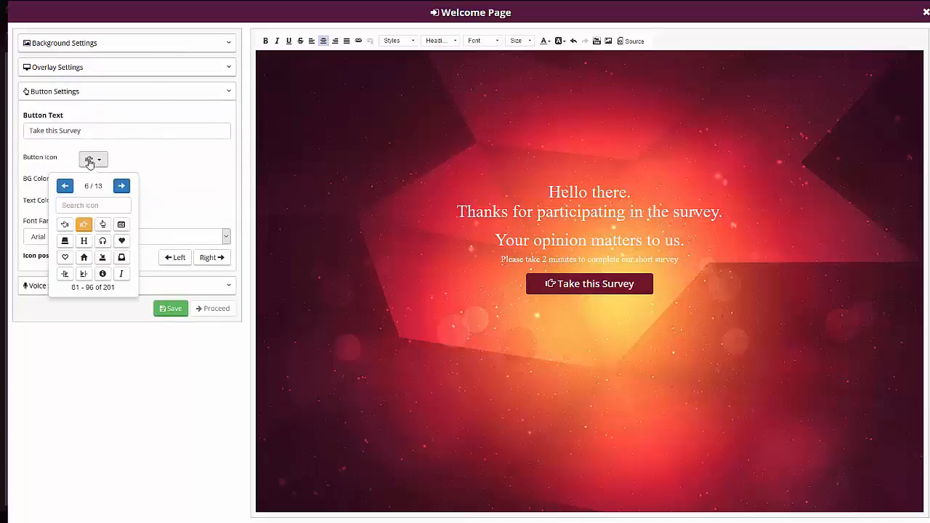
pyautogui.click(65, 259)
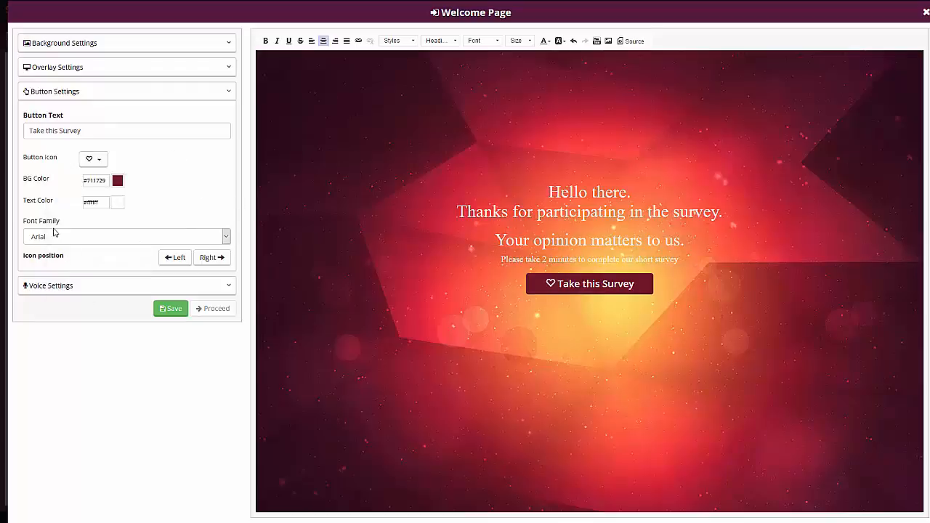
pyautogui.click(209, 260)
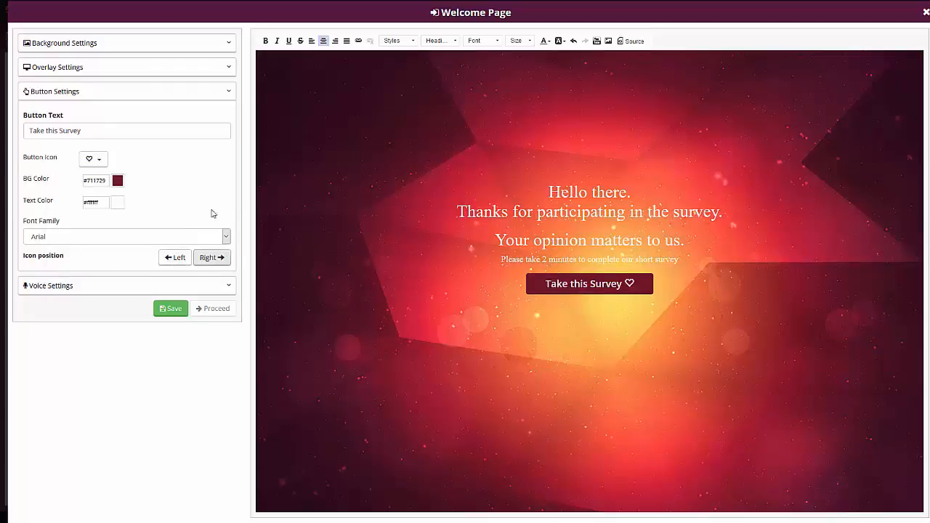
# Save the Welcome Page with Text To Speech off and proceed back to the survey's question setup.
pyautogui.click(76, 287)
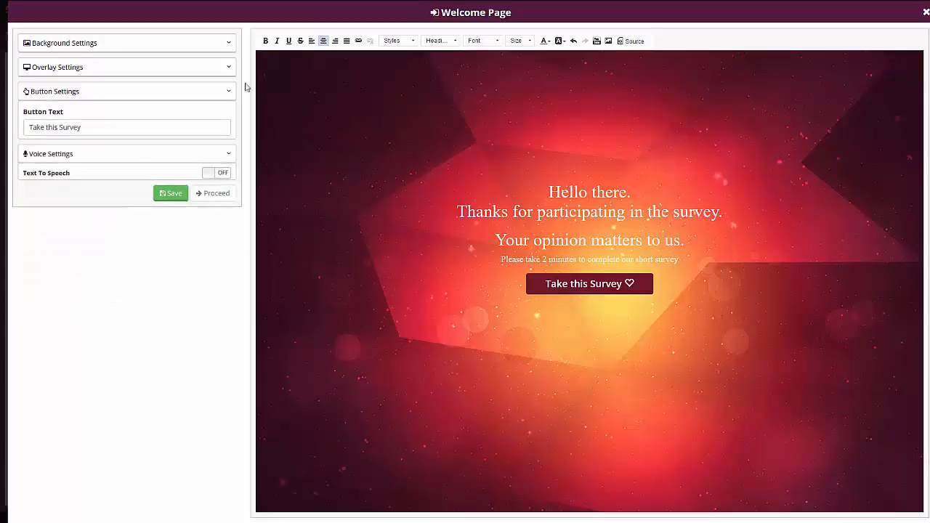
pyautogui.click(215, 138)
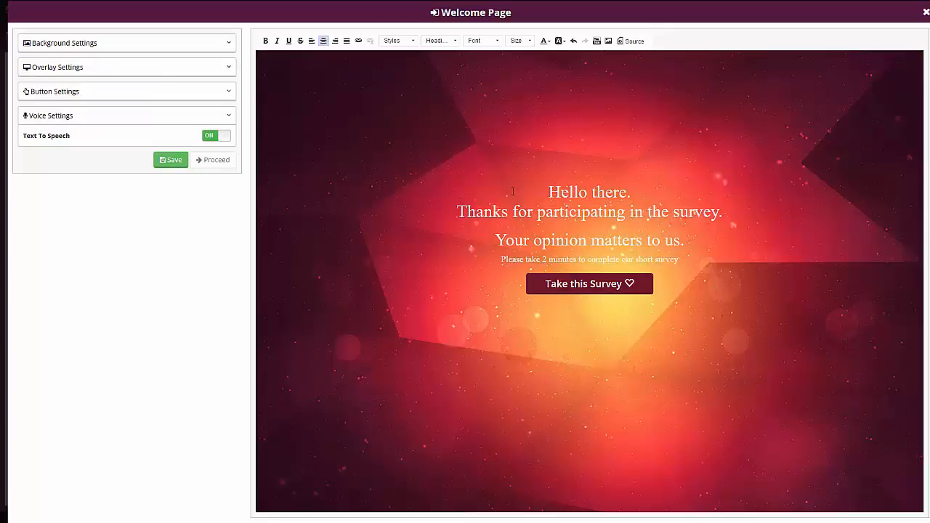
pyautogui.click(217, 136)
pyautogui.click(172, 163)
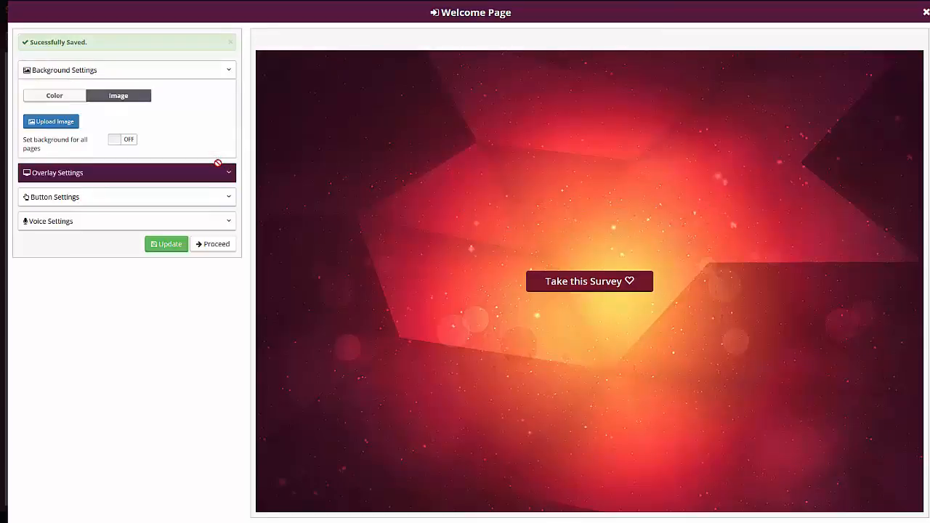
pyautogui.click(207, 243)
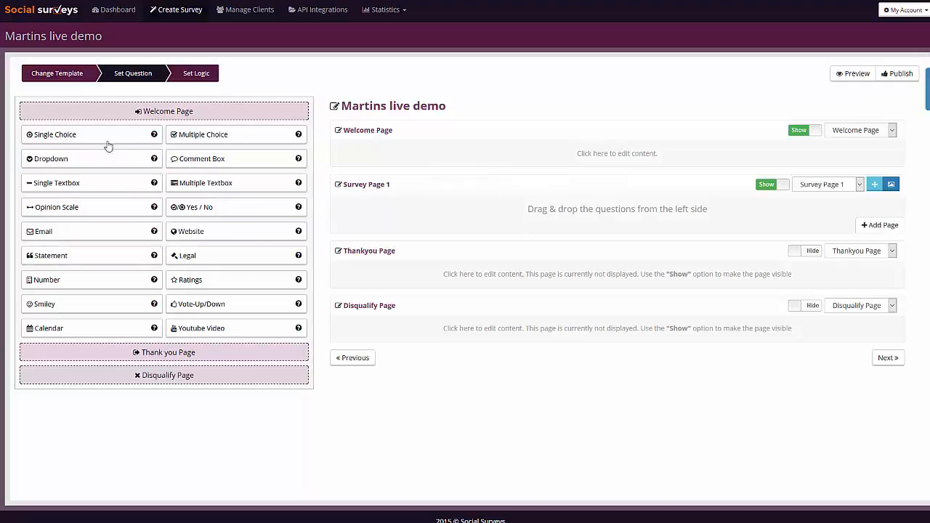
# Place a Single Choice question on Survey Page 1.
pyautogui.moveTo(89, 141); pyautogui.dragTo(590, 223)
pyautogui.click(386, 209)
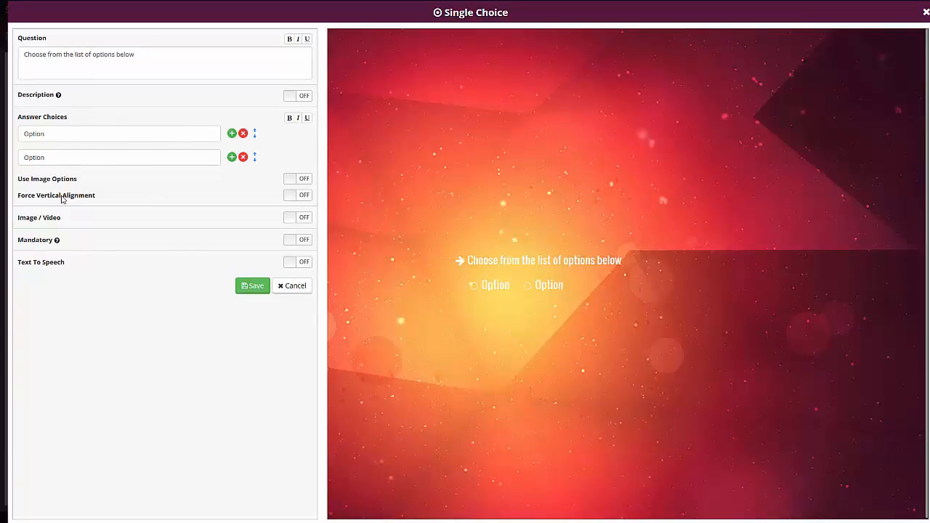
# Try Use Image Options and Image / Video on the single choice question, switching each back off.
pyautogui.click(301, 181)
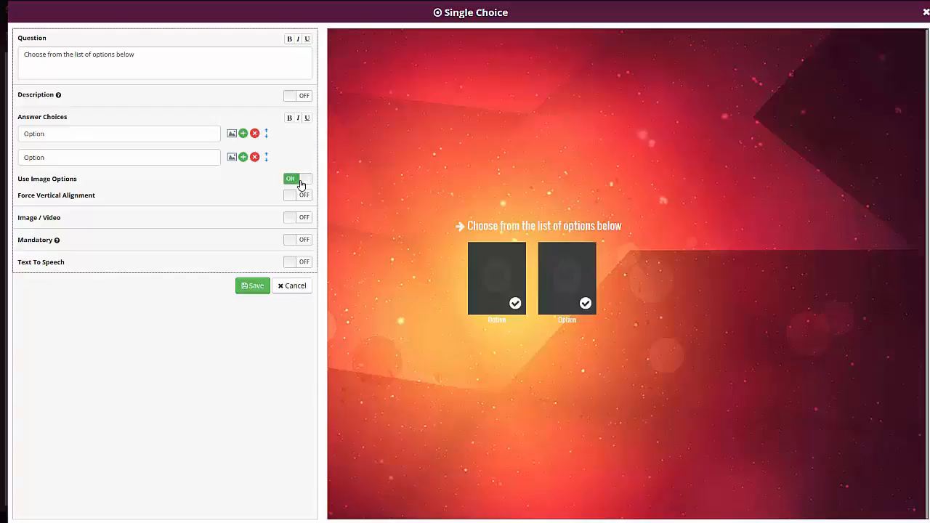
pyautogui.click(301, 181)
pyautogui.click(301, 181)
pyautogui.click(298, 180)
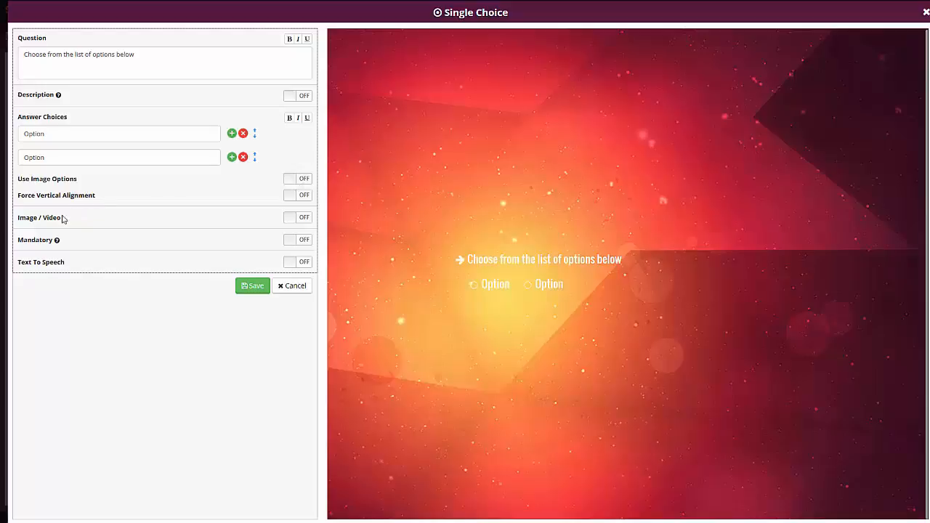
pyautogui.click(294, 217)
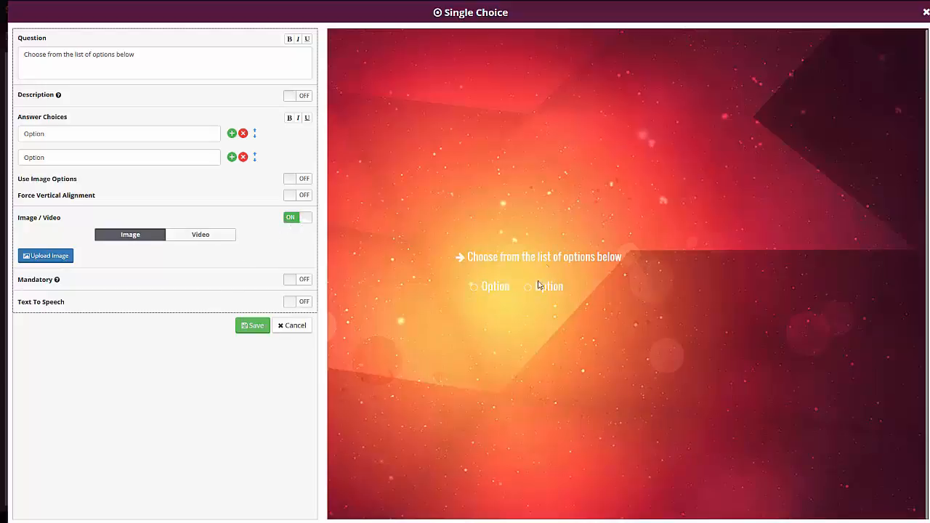
pyautogui.click(294, 219)
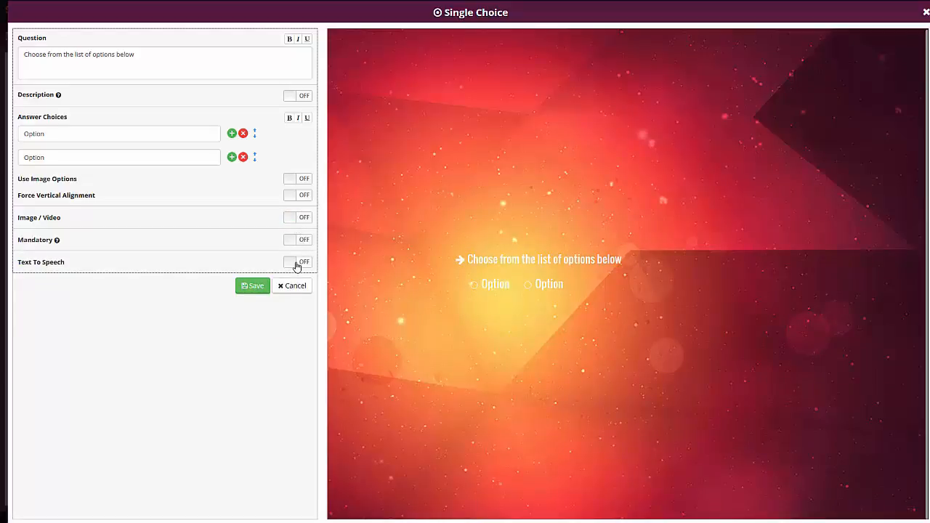
# Save the single choice question with its default options and add a second survey page.
pyautogui.click(255, 287)
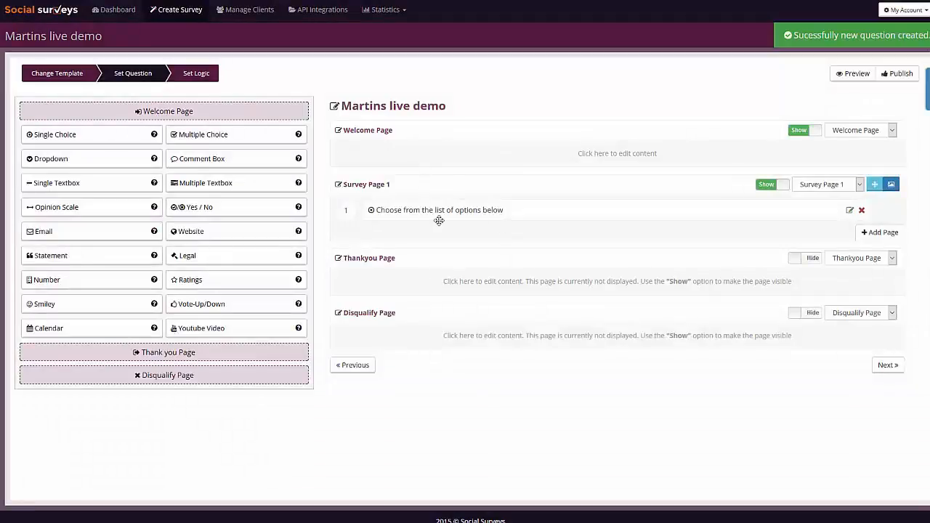
pyautogui.click(143, 207)
pyautogui.click(889, 233)
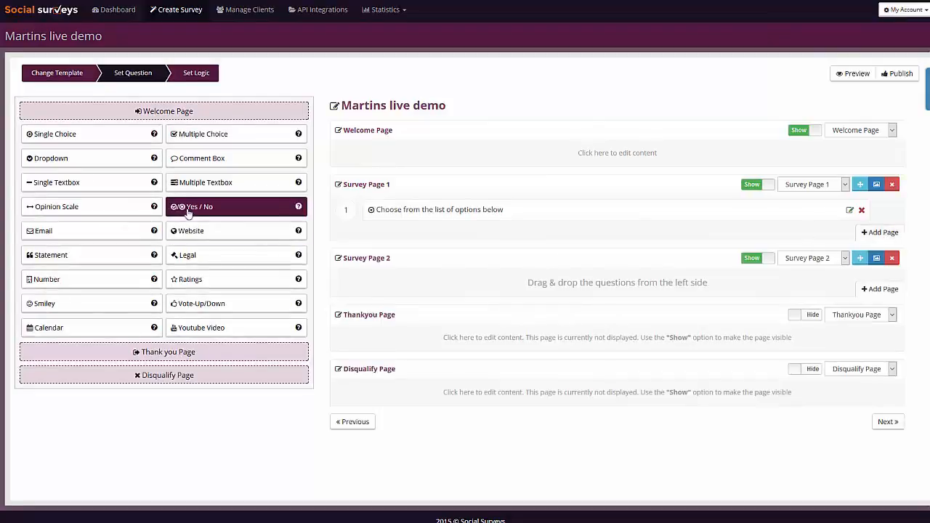
# Add a Yes / No question reading "Do you like us?" with answers yes and no to Survey Page 2 and save it.
pyautogui.moveTo(191, 210); pyautogui.dragTo(506, 285)
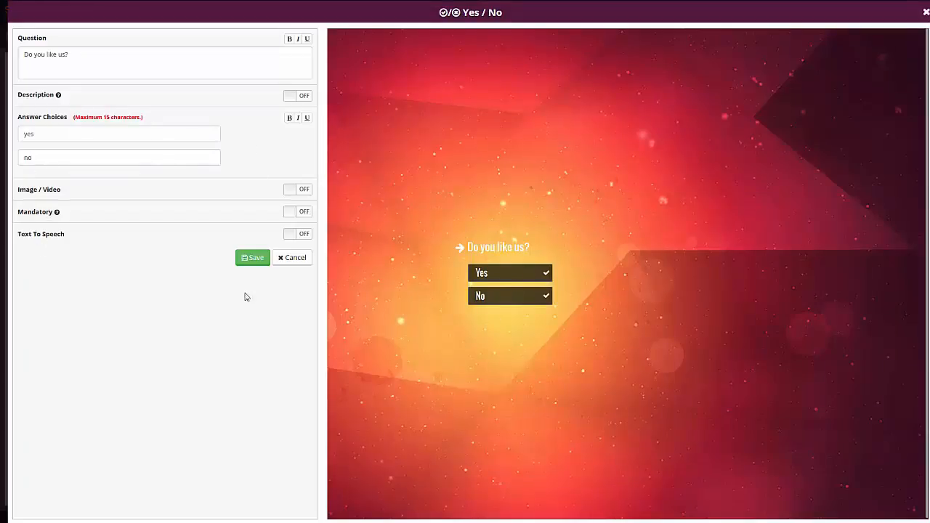
pyautogui.click(256, 259)
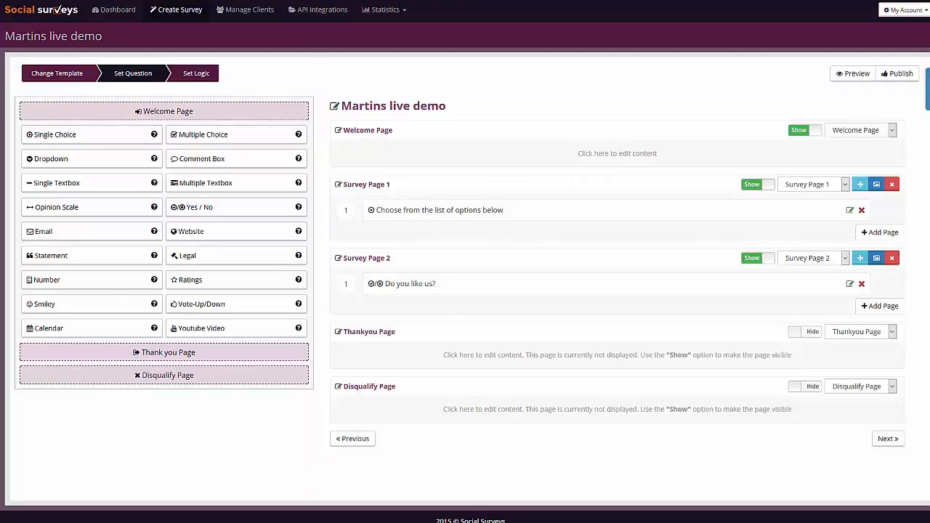
# Proceed to Set Logic and define a condition where "Choose from the list of options below" is equal to the first Option answer.
pyautogui.click(891, 440)
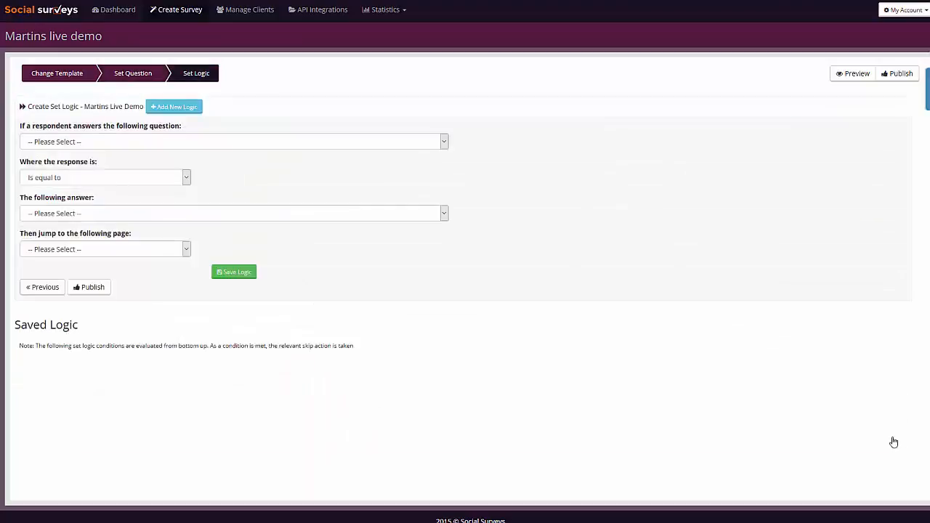
pyautogui.click(93, 141)
pyautogui.click(253, 109)
pyautogui.click(255, 109)
pyautogui.click(97, 144)
pyautogui.click(84, 164)
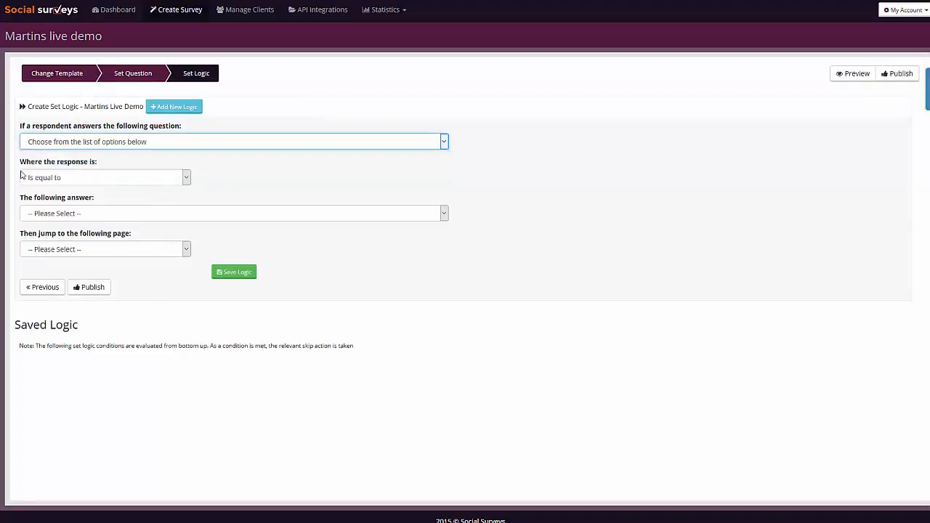
pyautogui.click(64, 180)
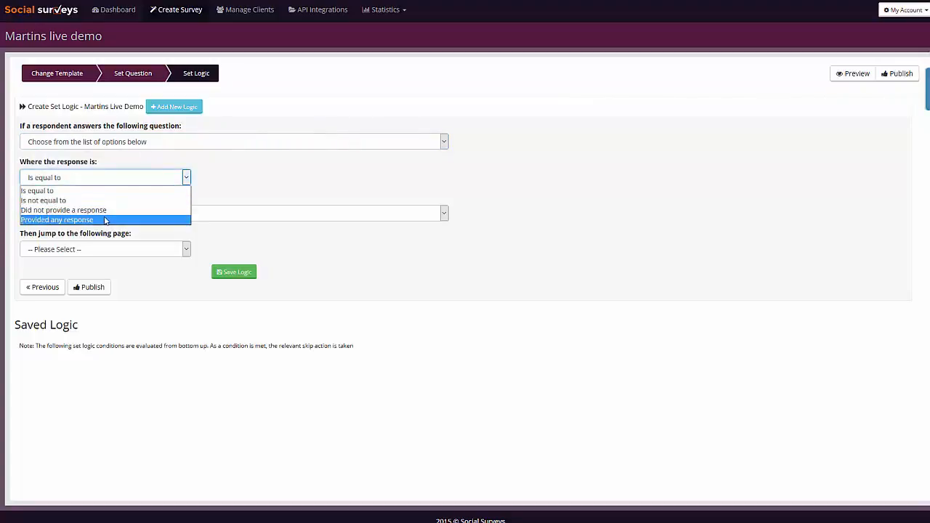
pyautogui.click(44, 191)
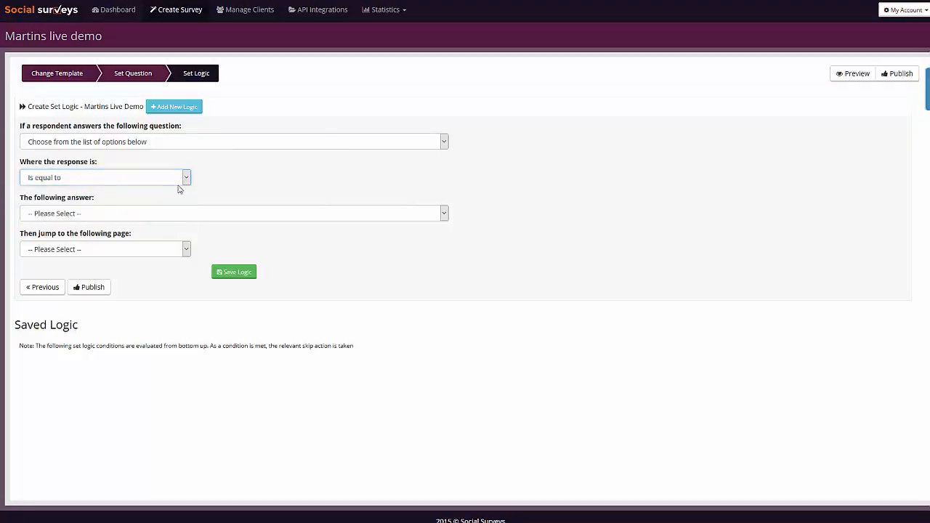
pyautogui.click(58, 213)
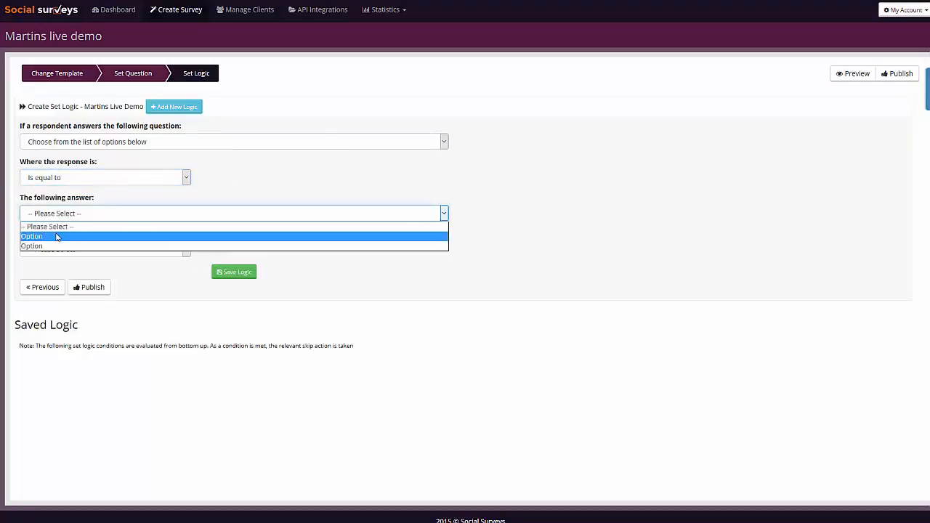
pyautogui.click(58, 236)
# Make the condition jump to the Thankyou Page with the giveaway setting None, and save the logic.
pyautogui.click(90, 252)
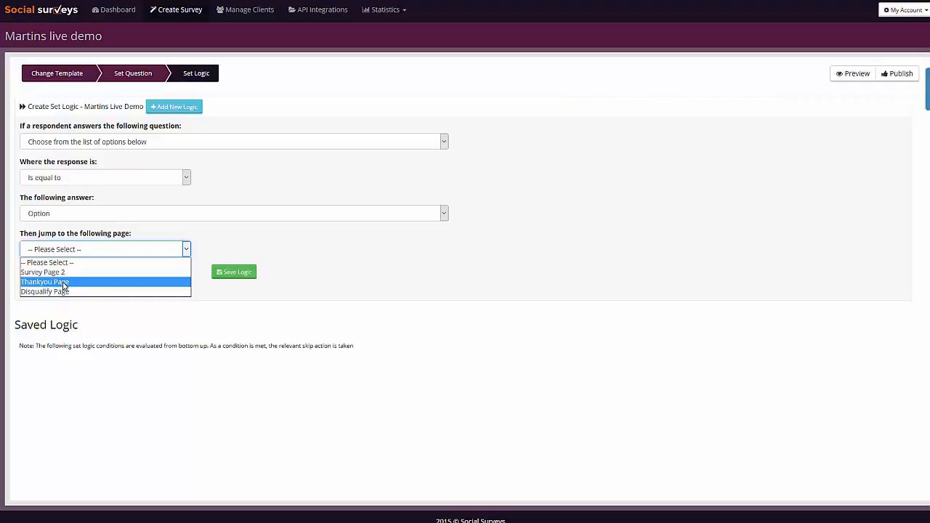
pyautogui.click(63, 285)
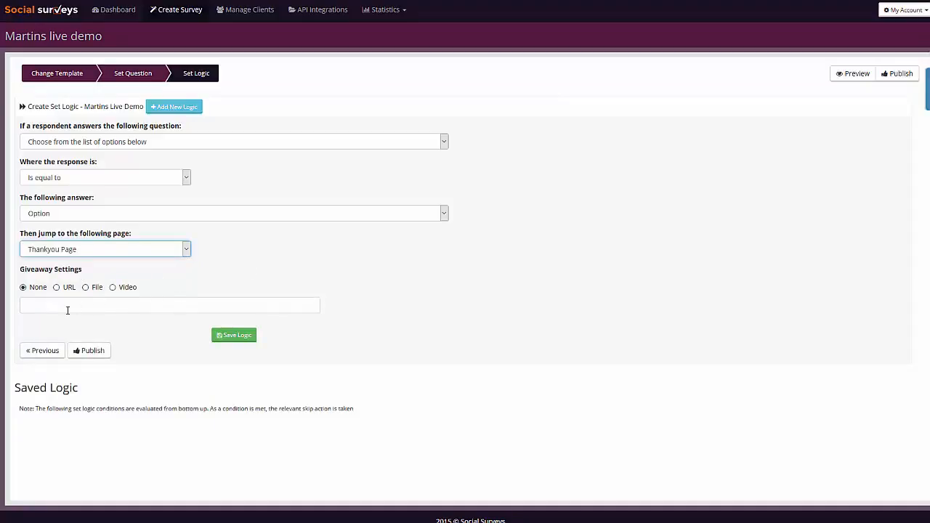
pyautogui.click(56, 287)
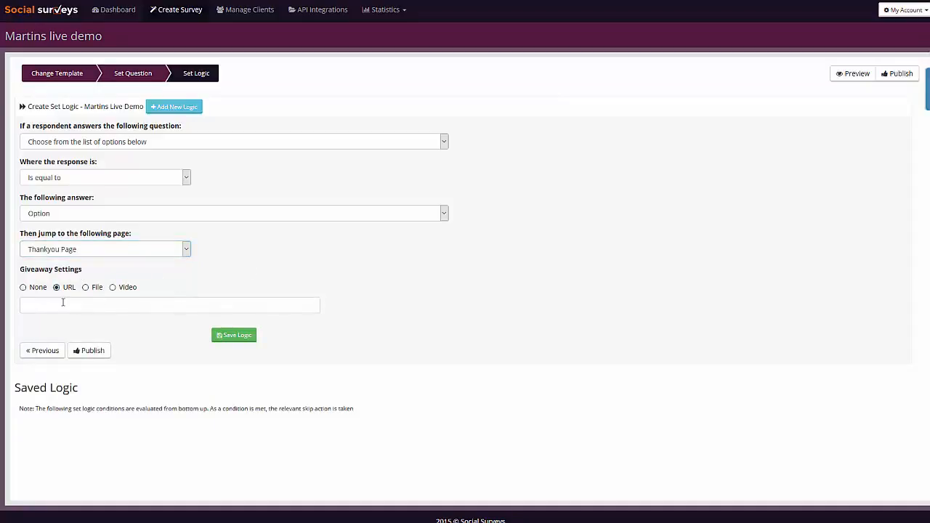
pyautogui.click(63, 303)
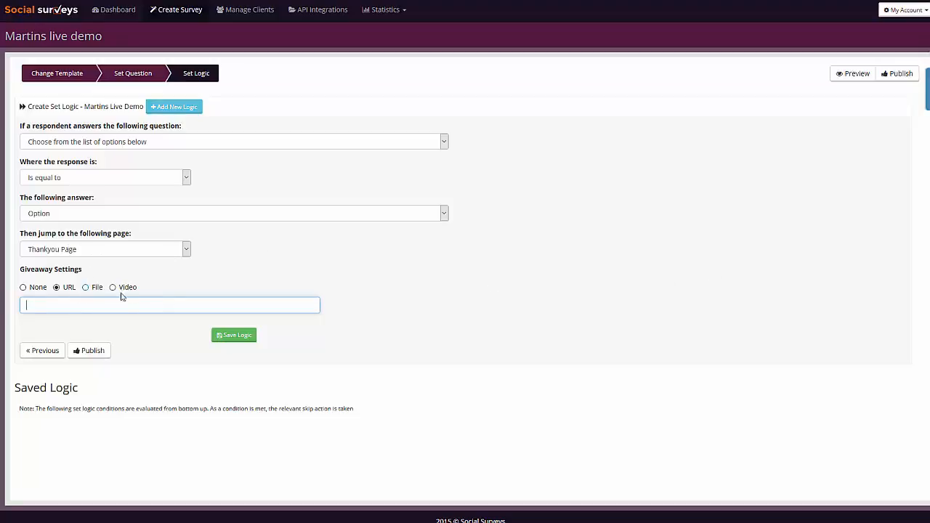
pyautogui.click(22, 288)
pyautogui.click(235, 308)
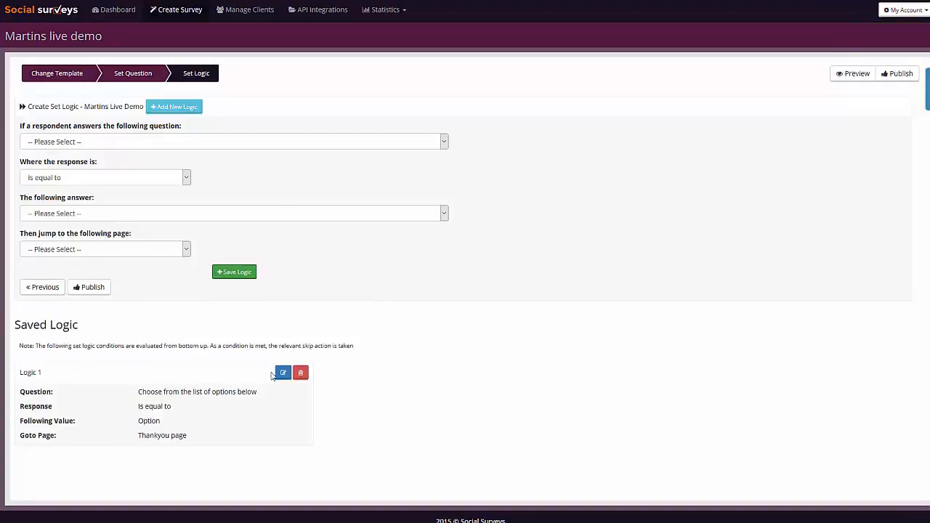
pyautogui.click(283, 372)
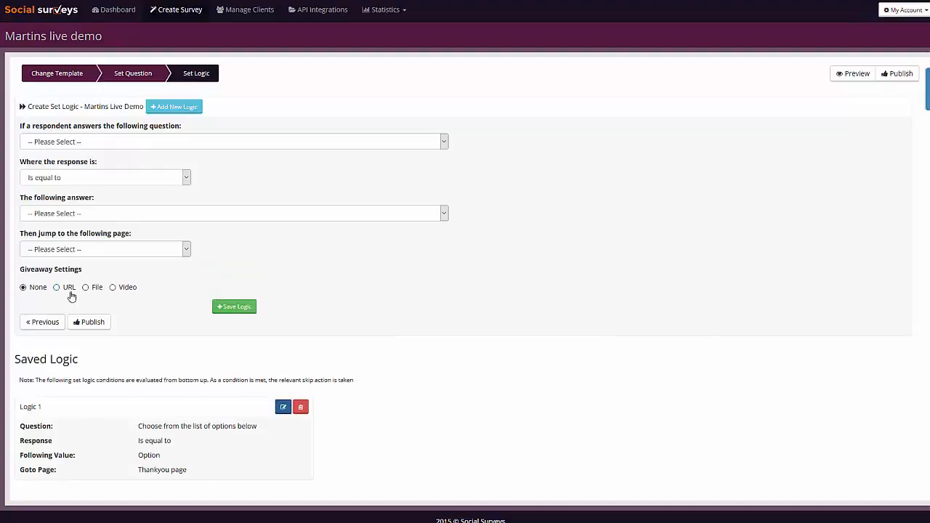
pyautogui.click(64, 289)
pyautogui.click(70, 304)
pyautogui.write('h')
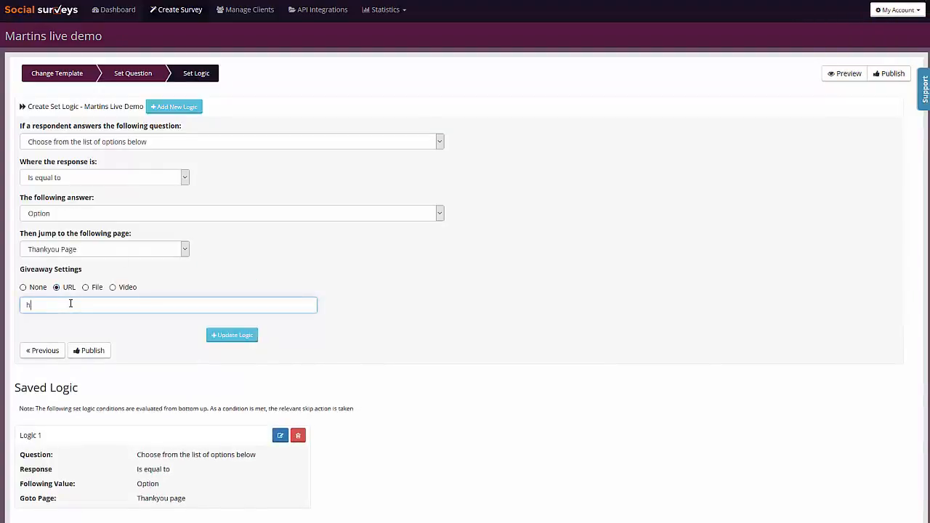
pyautogui.write('ttp://google.com')
pyautogui.click(226, 335)
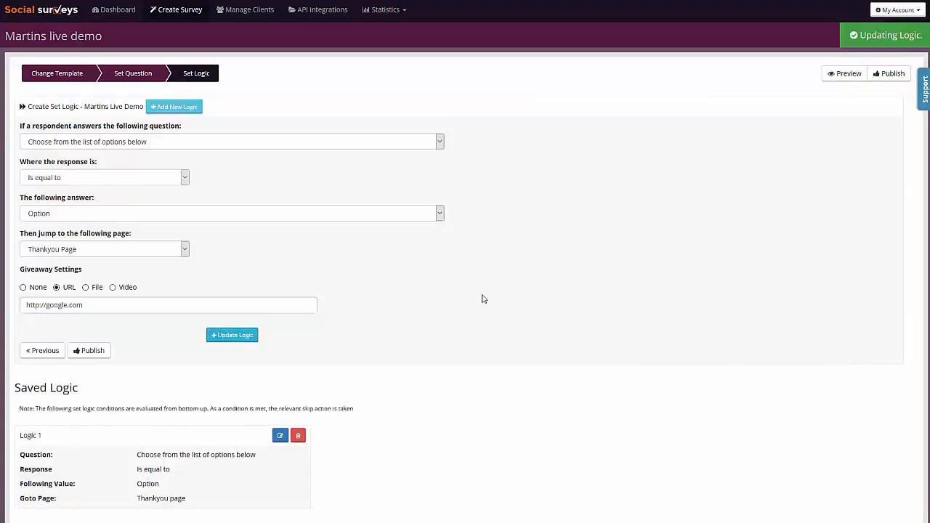
# Start a new logic rule where "Choose from the list of options below" is equal to an Option answer.
pyautogui.click(192, 110)
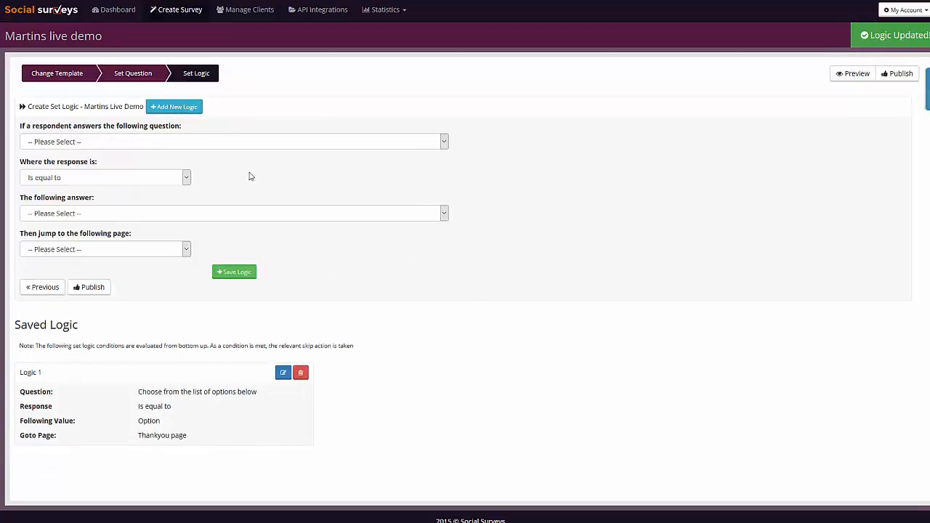
pyautogui.click(63, 144)
pyautogui.click(63, 170)
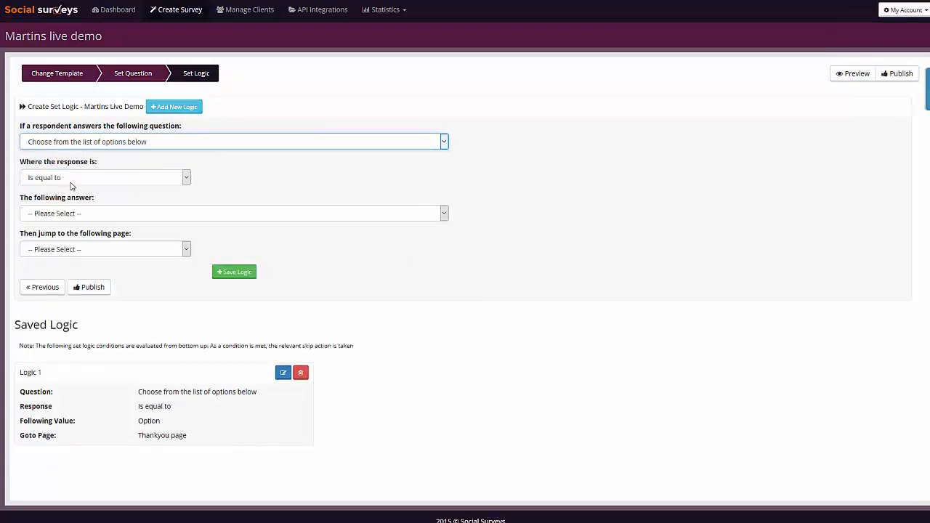
pyautogui.click(63, 213)
pyautogui.click(61, 237)
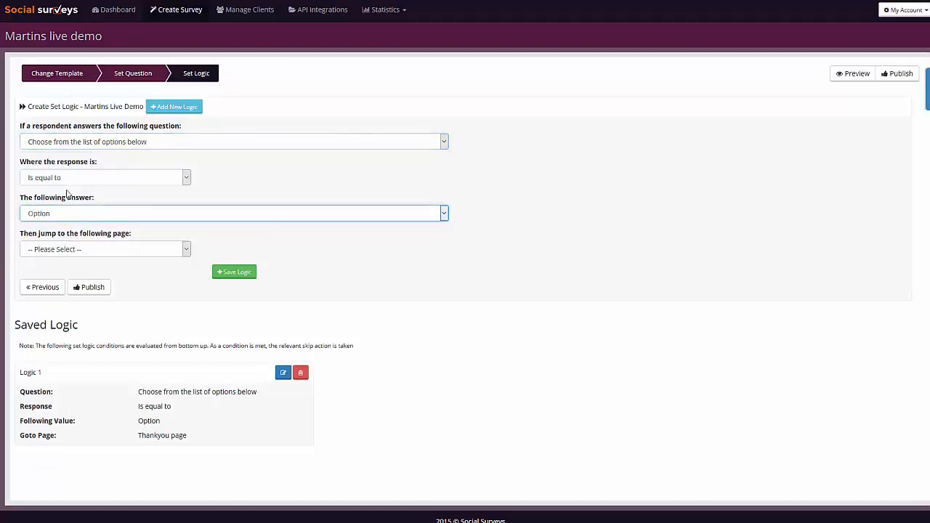
pyautogui.click(83, 251)
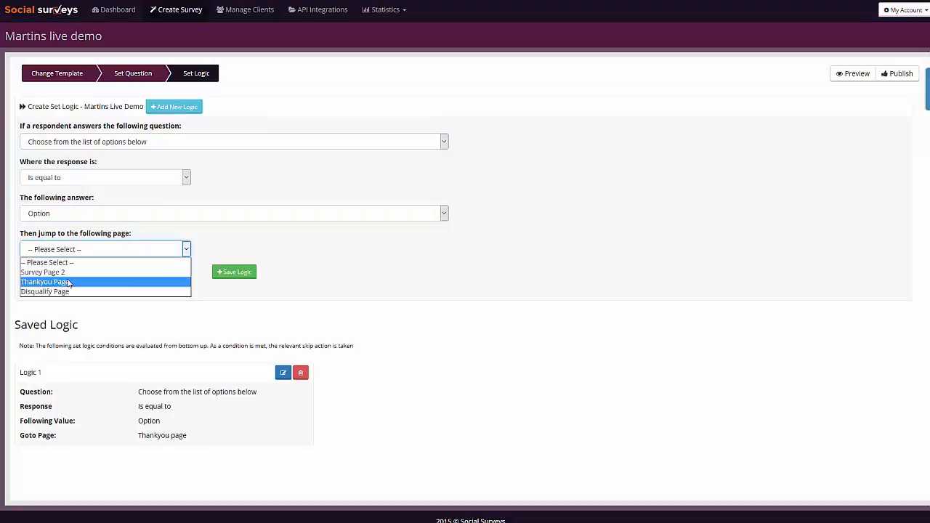
pyautogui.click(69, 282)
pyautogui.click(26, 305)
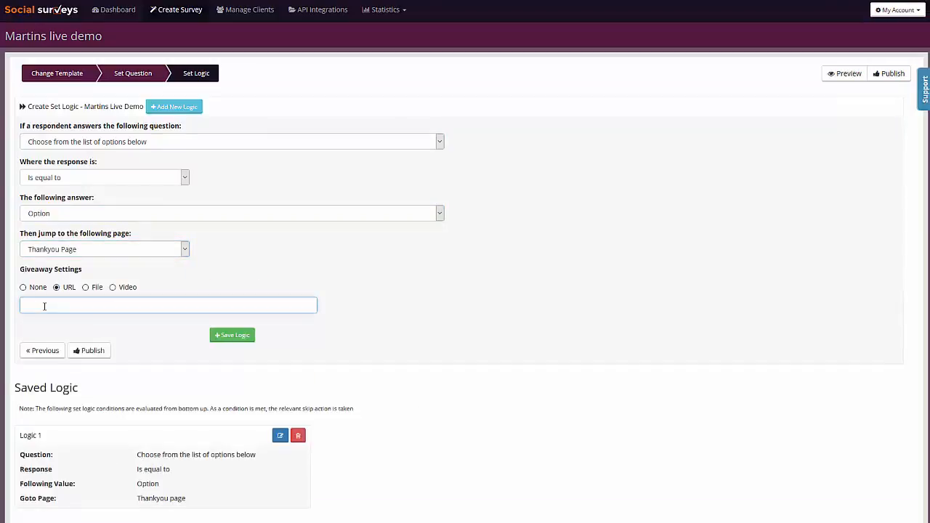
pyautogui.write('http://news.bbc.co.uk')
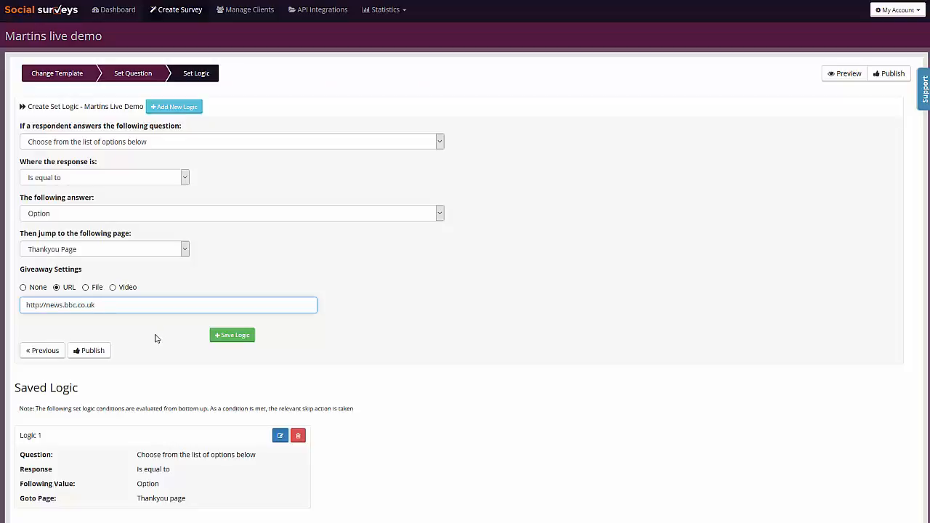
pyautogui.click(234, 337)
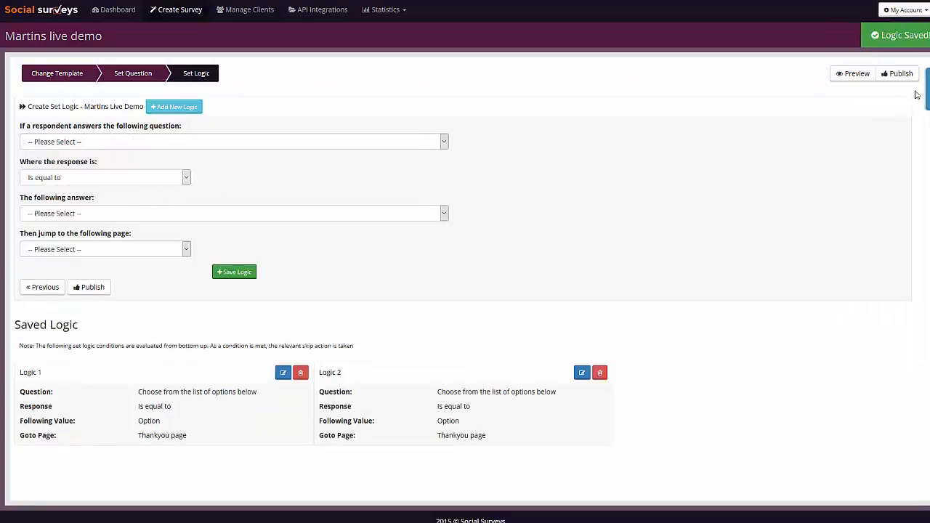
# Publish the survey and open its Share stage.
pyautogui.click(900, 74)
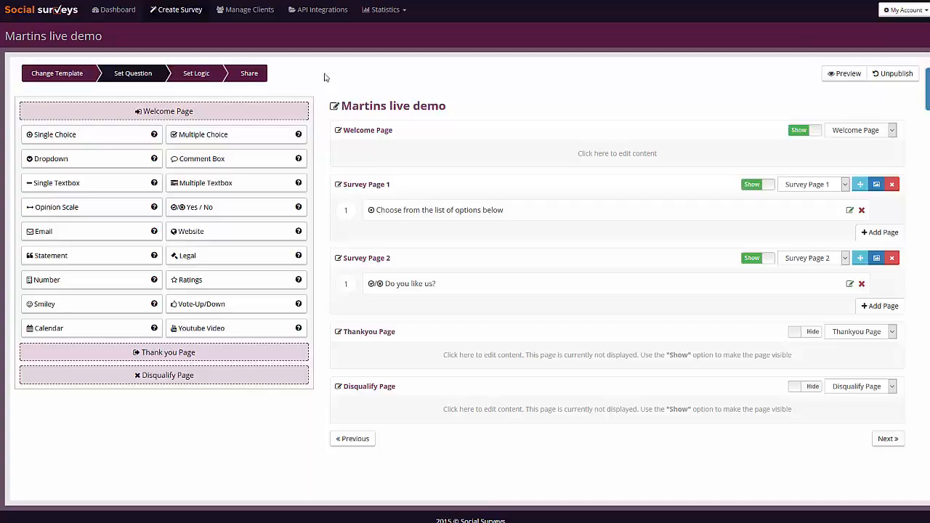
pyautogui.click(248, 78)
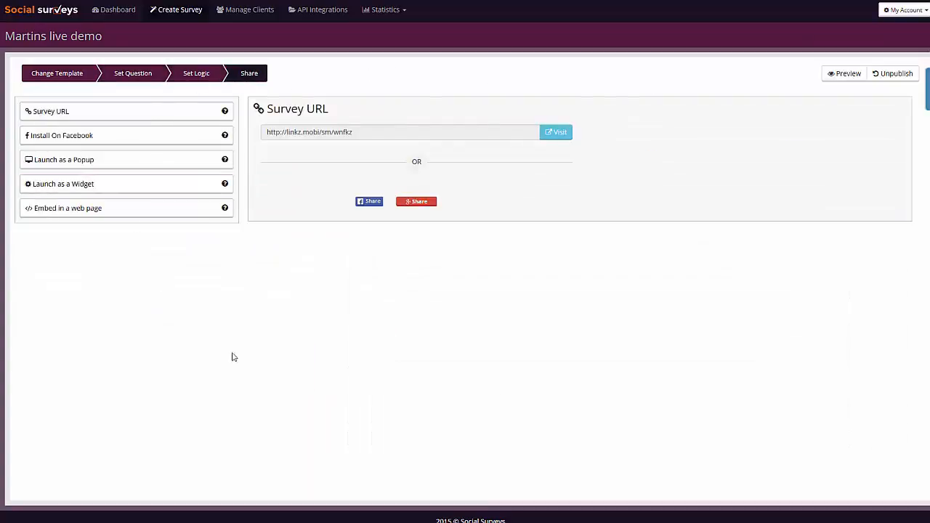
# Review the sharing options for the survey URL, Facebook installation, widget launch with its position choices, and web page embed code.
pyautogui.click(77, 116)
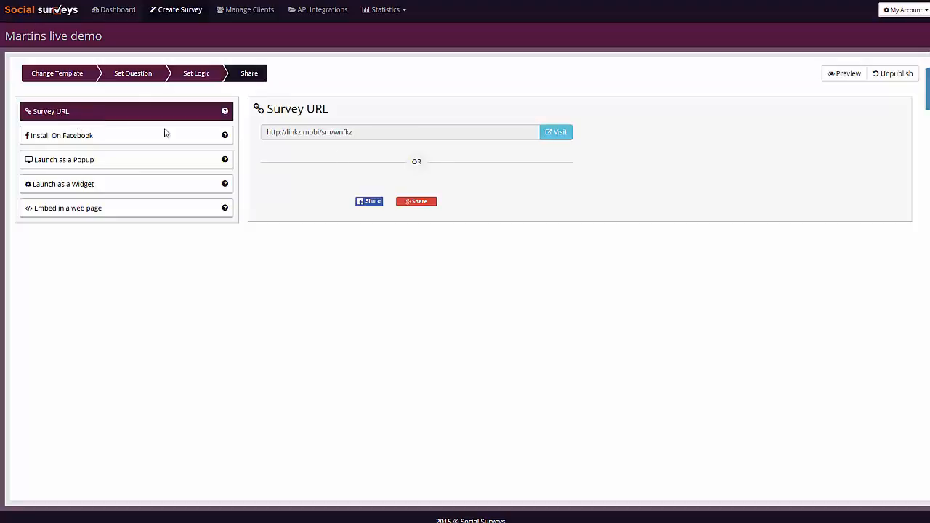
pyautogui.click(56, 138)
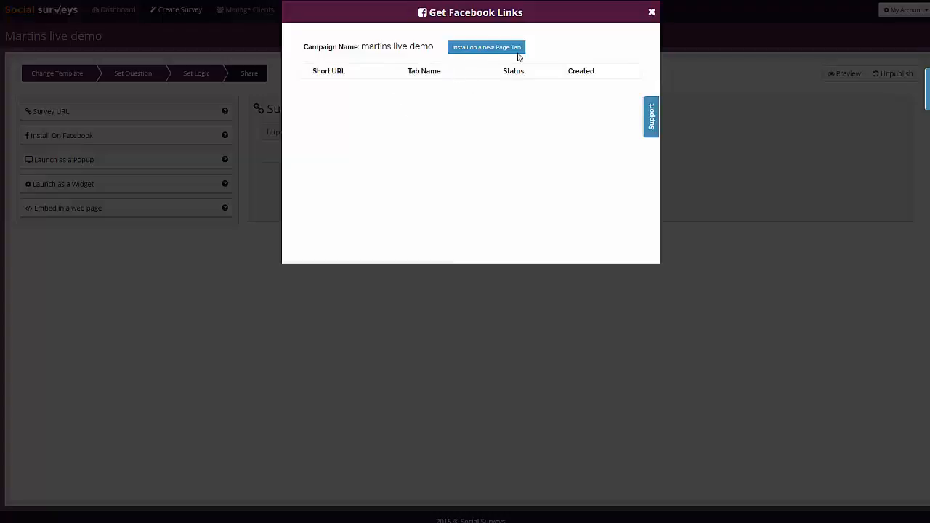
pyautogui.click(652, 13)
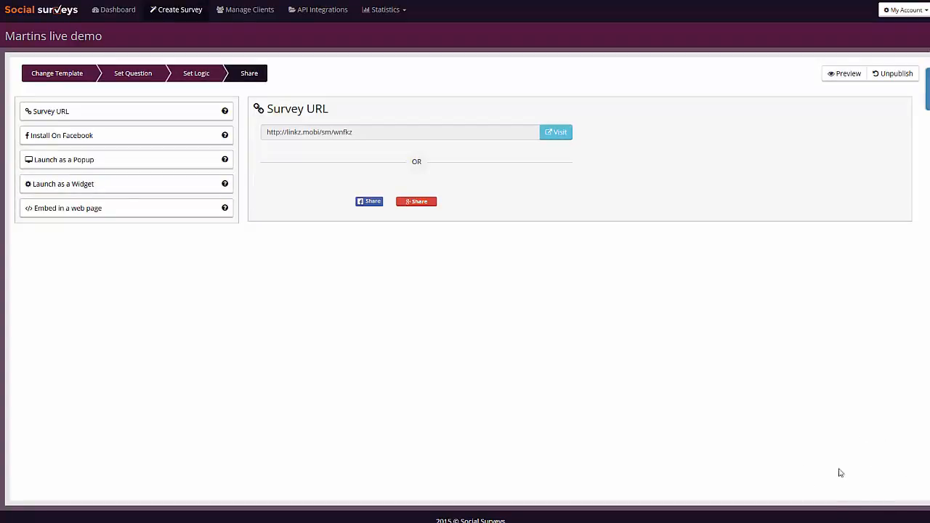
pyautogui.click(95, 183)
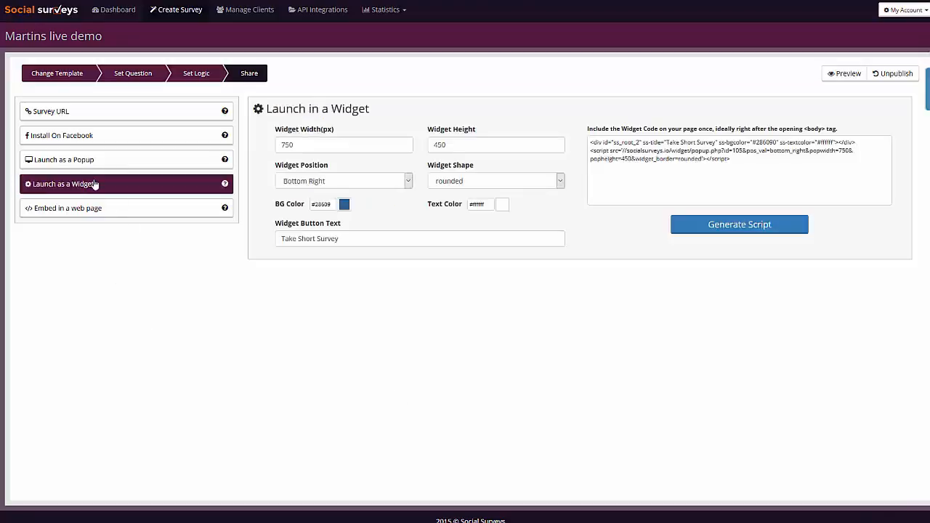
pyautogui.click(323, 183)
pyautogui.click(326, 283)
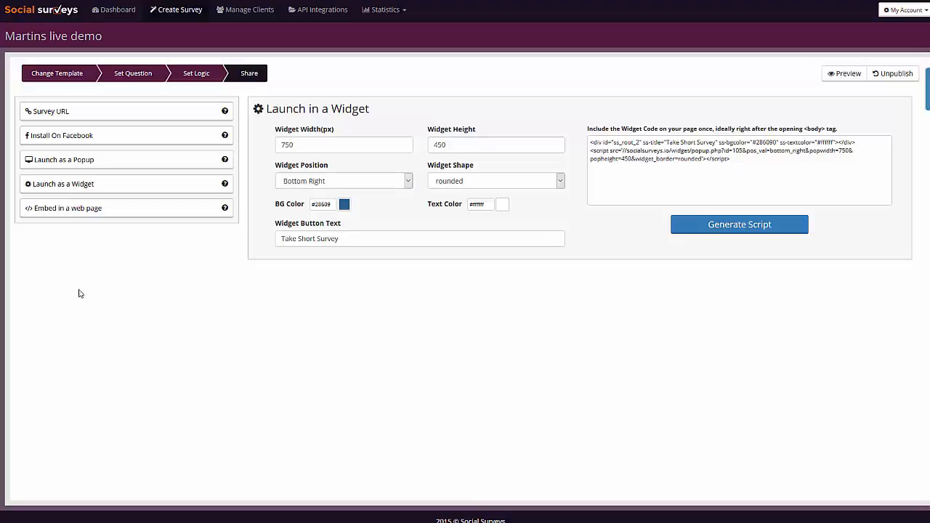
pyautogui.click(74, 214)
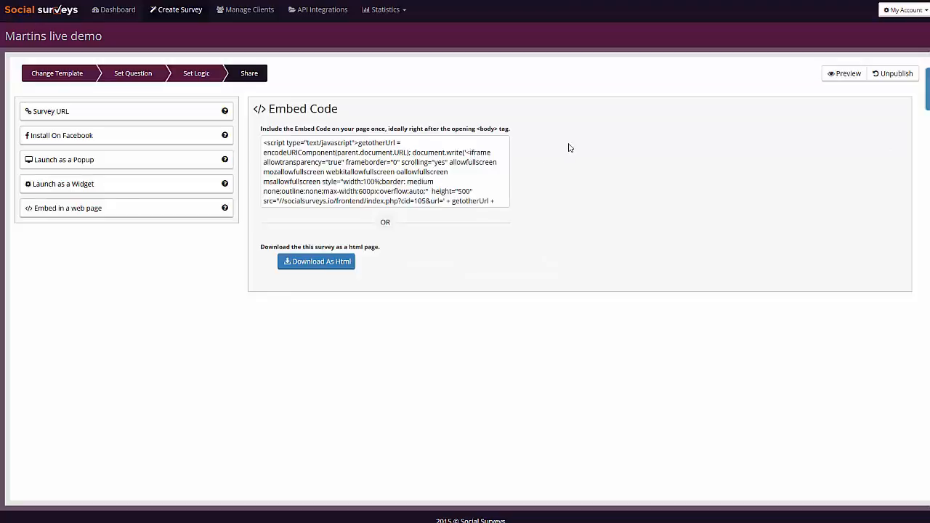
# Open the published survey's URL in a new browser tab and start taking the survey.
pyautogui.click(73, 117)
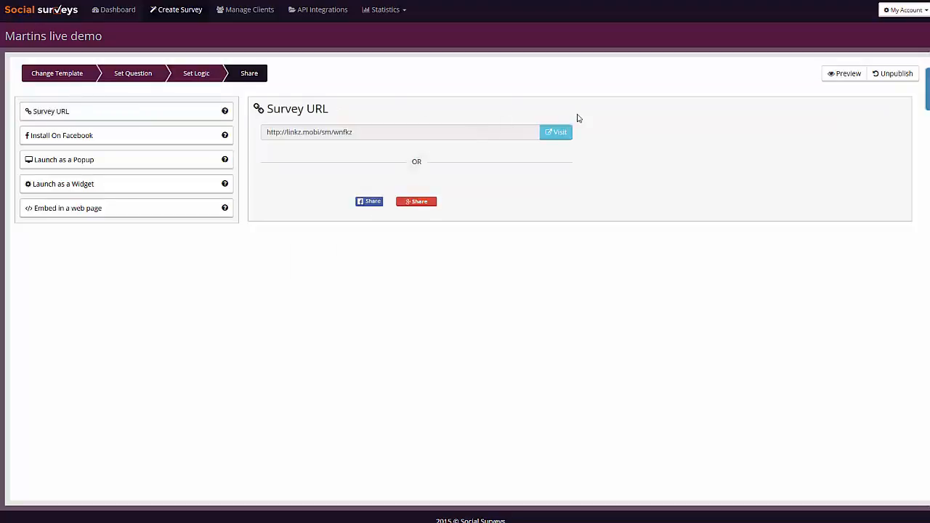
pyautogui.click(357, 134)
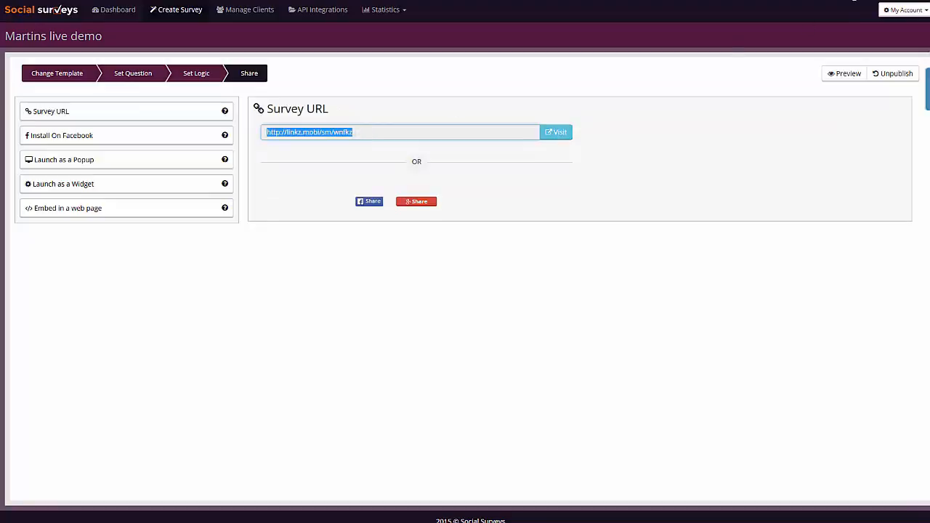
pyautogui.hotkey('ctrl', 't')
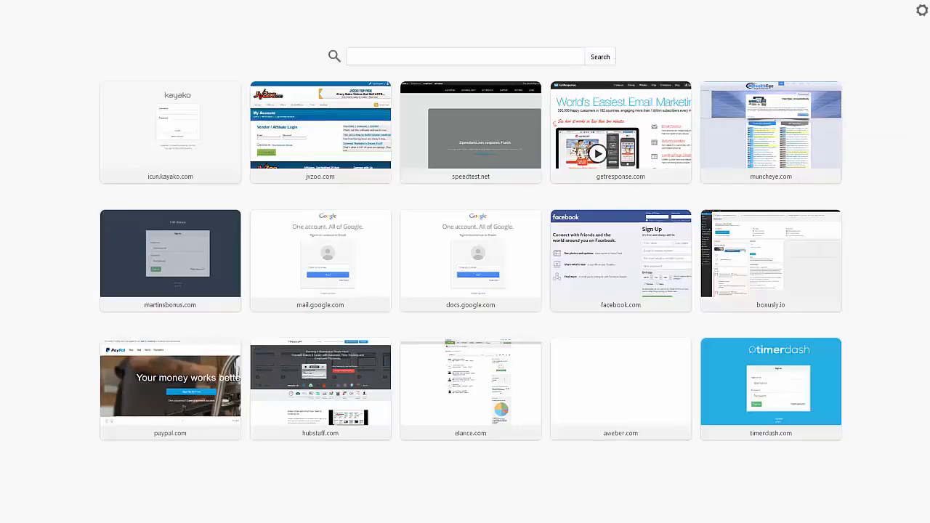
pyautogui.press('Return')
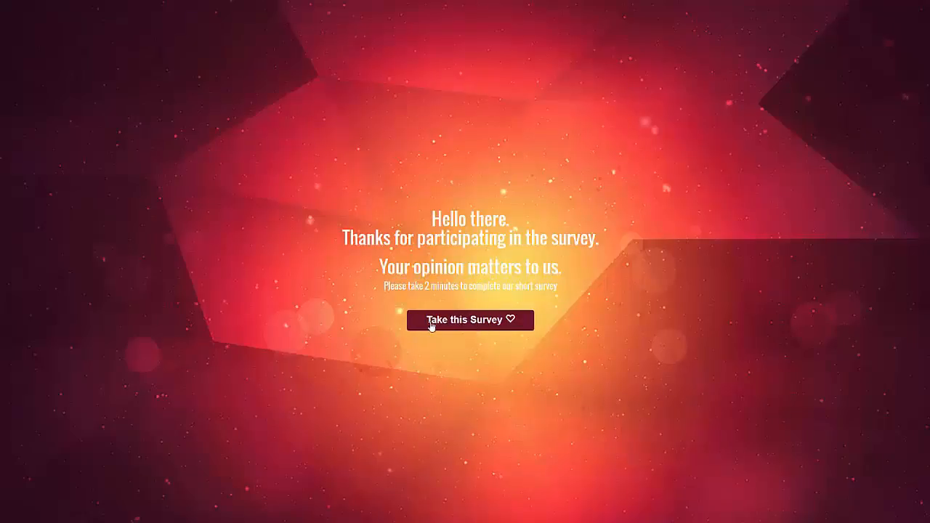
pyautogui.click(479, 327)
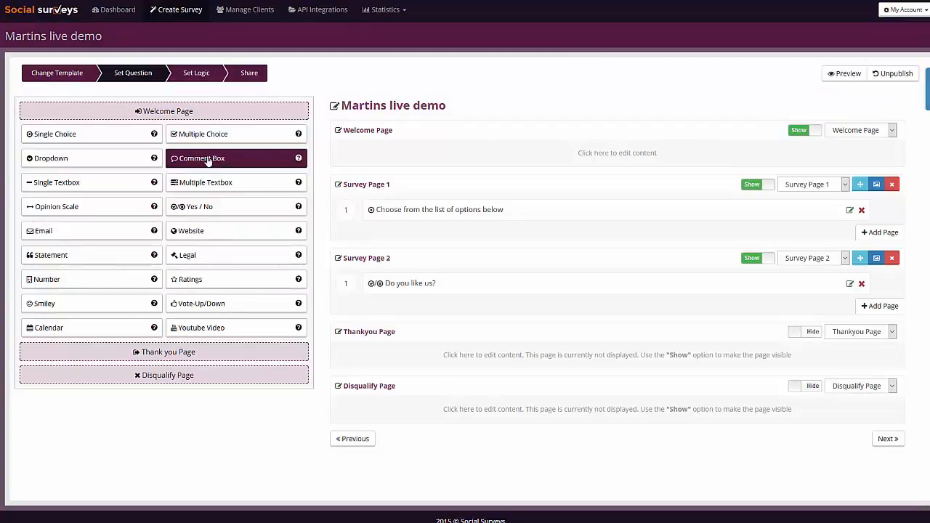
# Add a comment box question "What do you like about us?" to Survey Page 2 with Voice Record enabled and save it.
pyautogui.moveTo(207, 162); pyautogui.dragTo(418, 291)
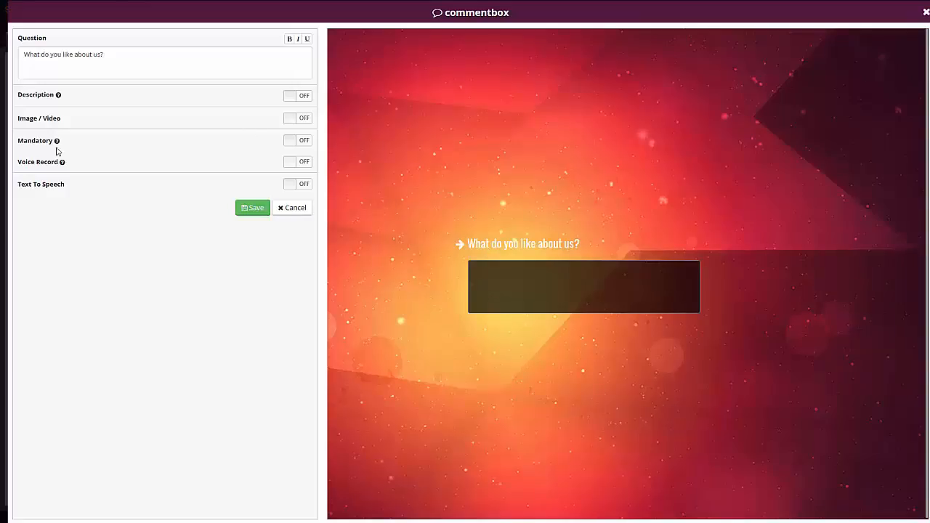
pyautogui.moveTo(62, 164)
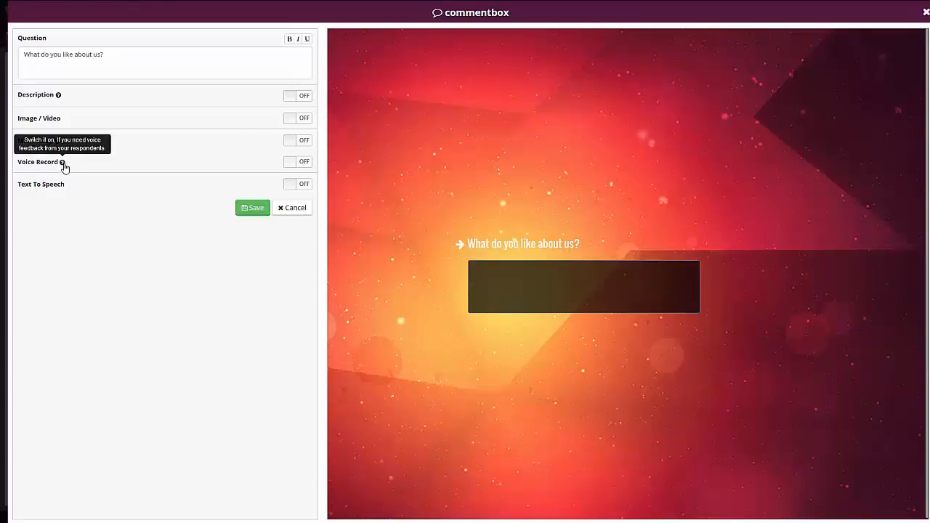
pyautogui.click(298, 165)
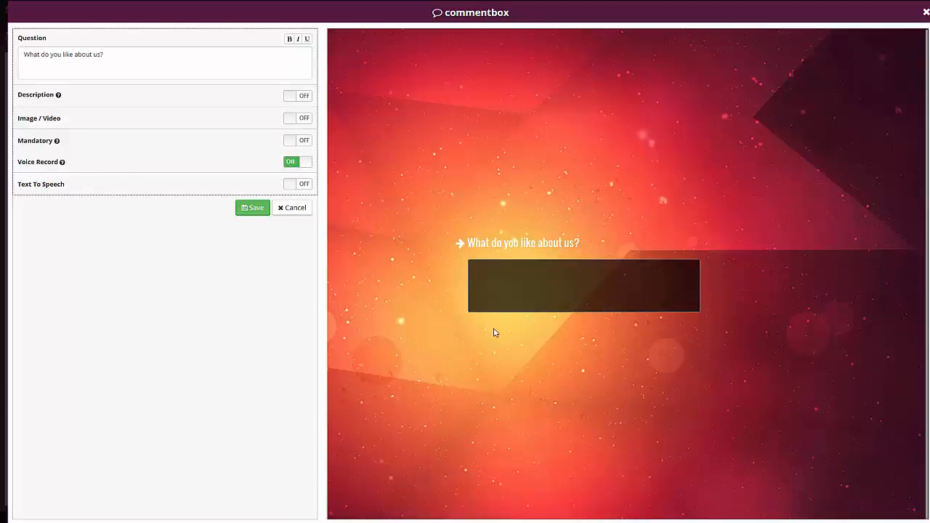
pyautogui.click(260, 209)
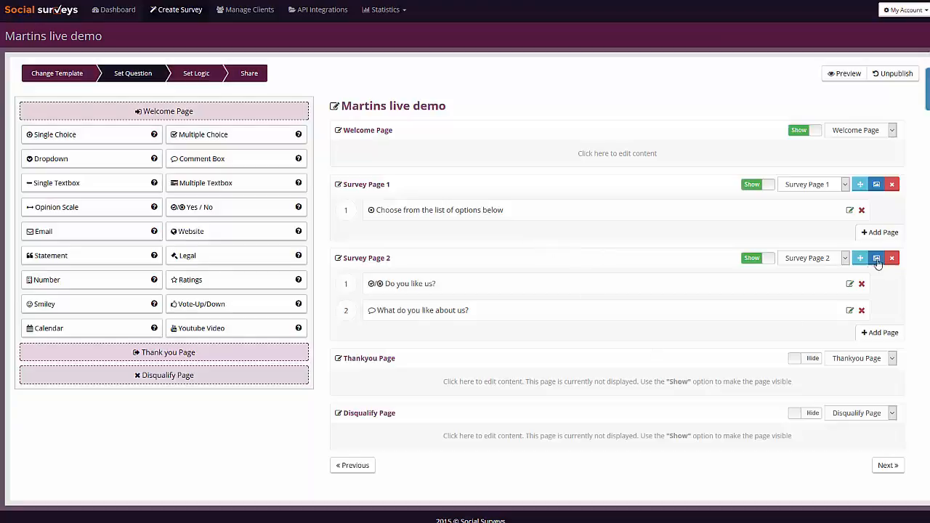
# In the live survey, switch the "What do you like about us?" answer to voice recording and dismiss the microphone sharing request.
pyautogui.hotkey('ctrl', 'Tab')
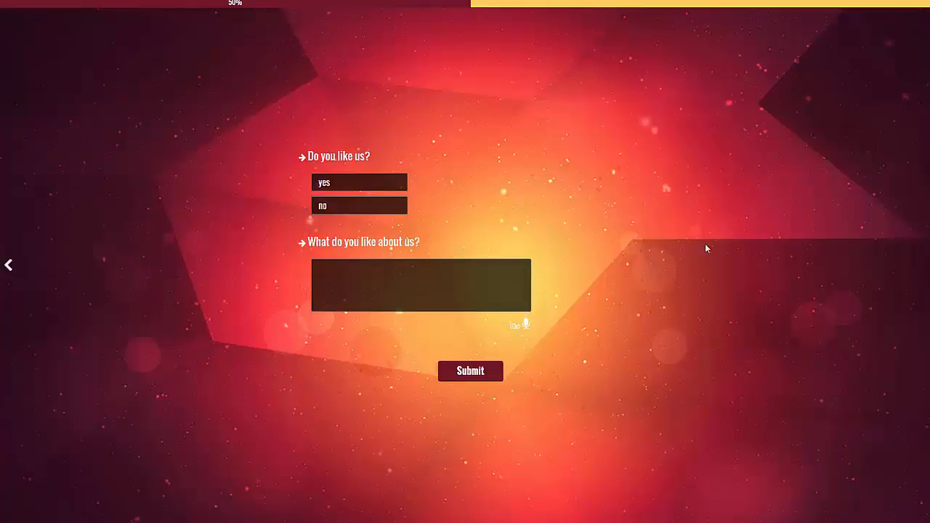
pyautogui.click(529, 330)
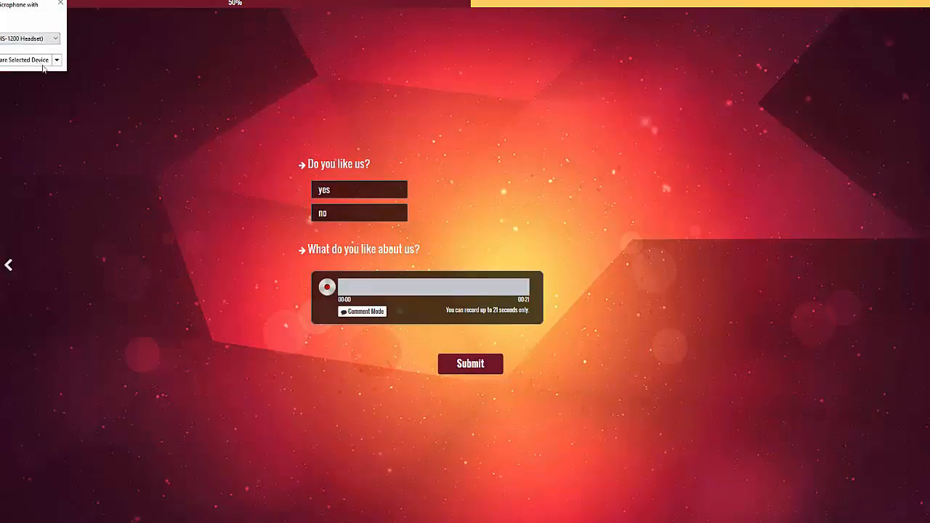
pyautogui.click(61, 4)
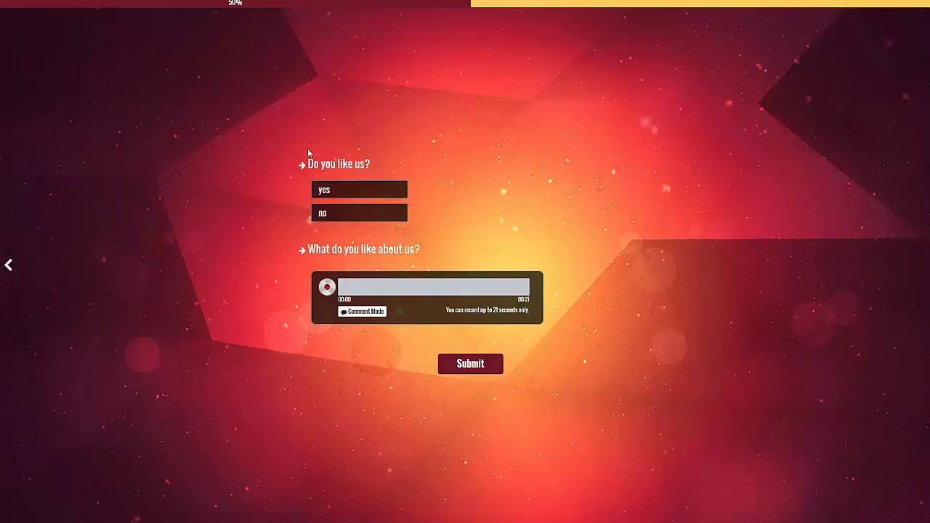